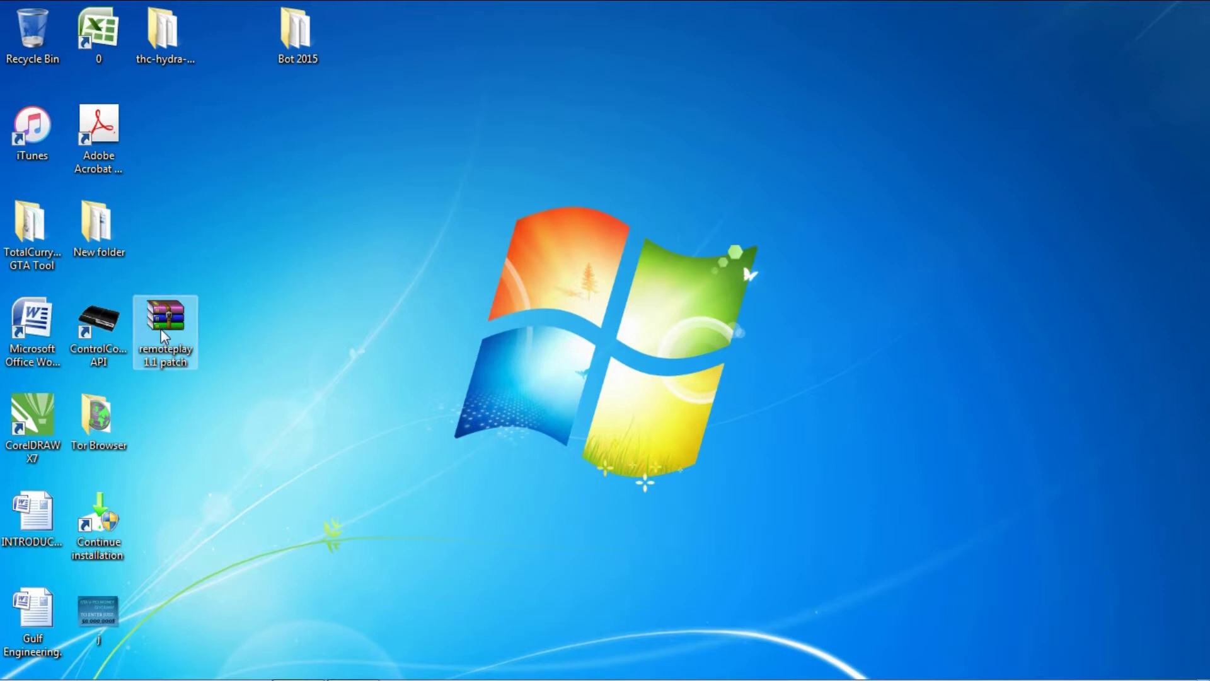
# Place the remoteplay 1.1 patch archive below the Bot 2015 folder on the desktop and open it in WinRAR.
pyautogui.moveTo(161, 328); pyautogui.dragTo(312, 136)
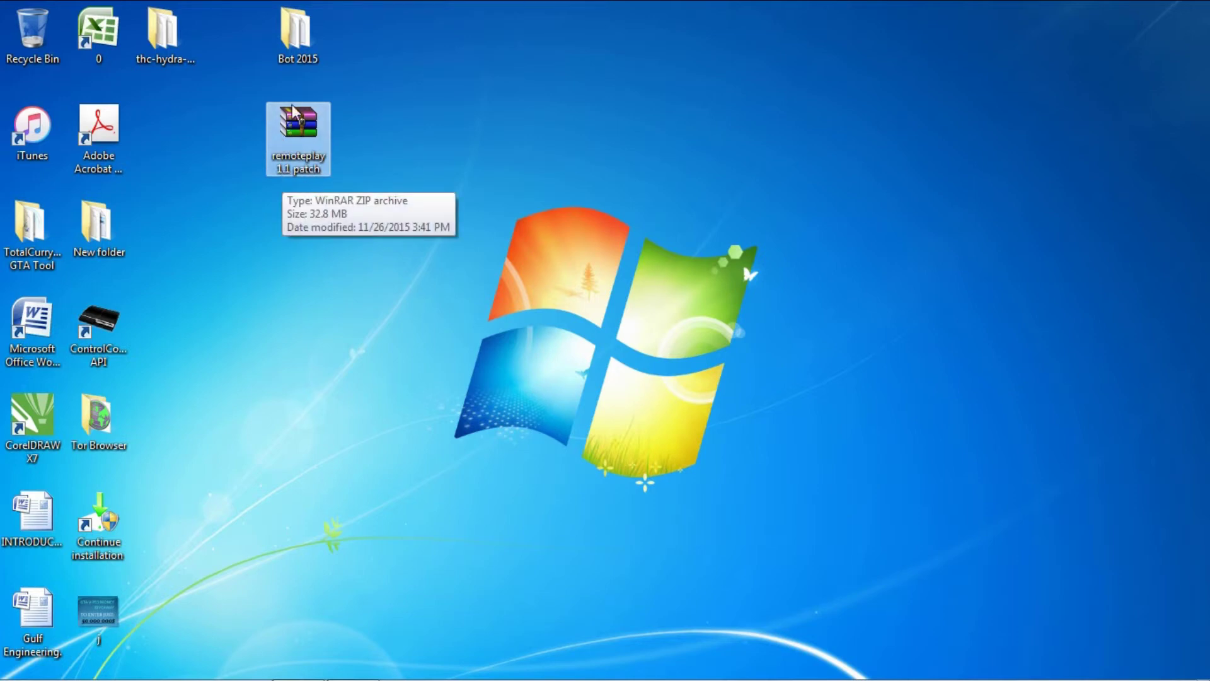
pyautogui.doubleClick(301, 130)
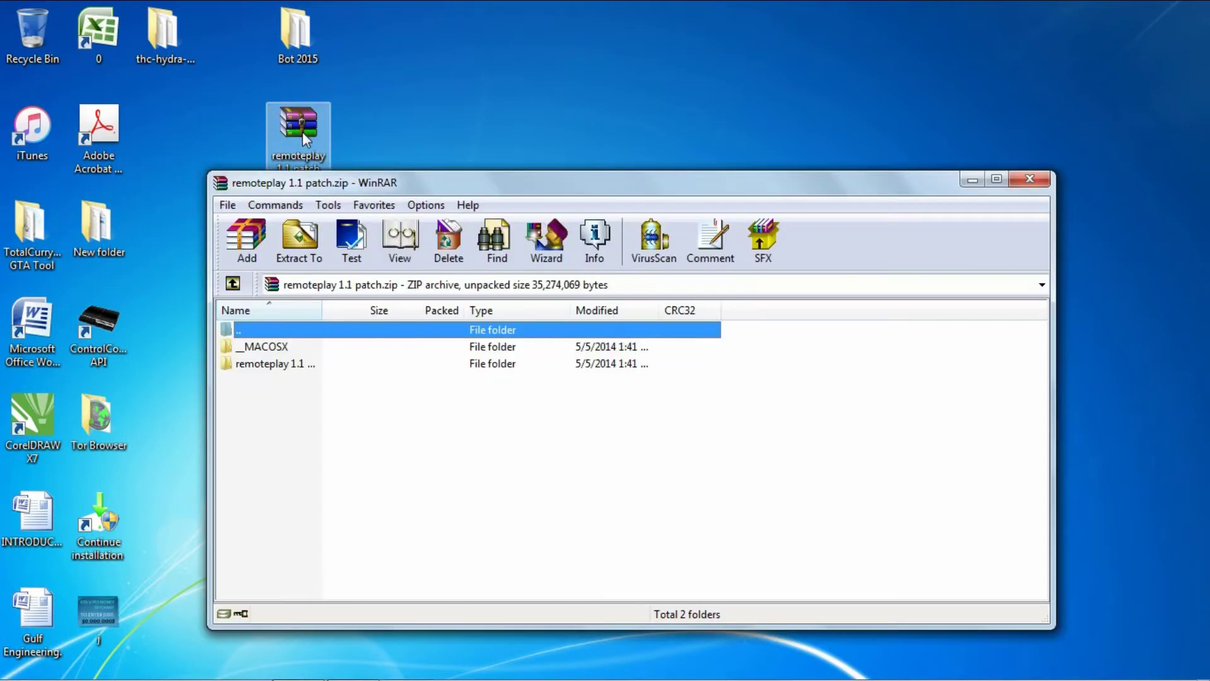
pyautogui.moveTo(338, 183); pyautogui.dragTo(364, 216)
pyautogui.moveTo(309, 149)
pyautogui.mouseDown()
pyautogui.moveTo(319, 97)
pyautogui.moveTo(275, 126)
pyautogui.moveTo(293, 157)
pyautogui.mouseUp()
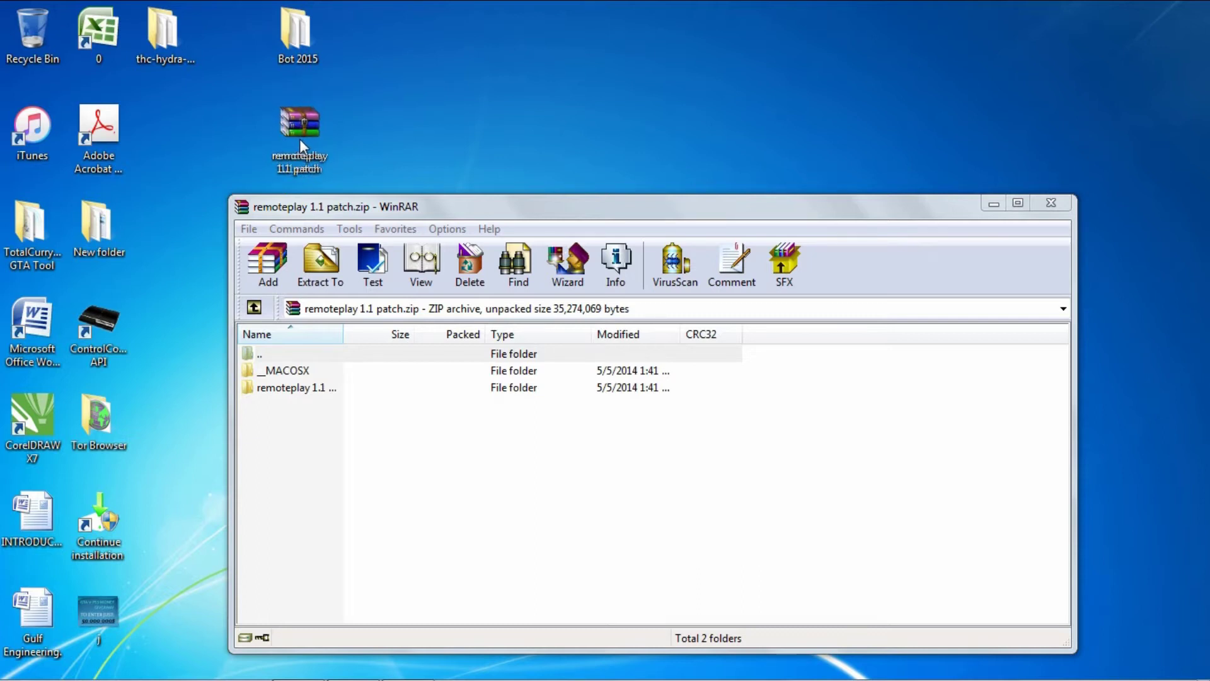
pyautogui.moveTo(297, 143); pyautogui.dragTo(301, 138)
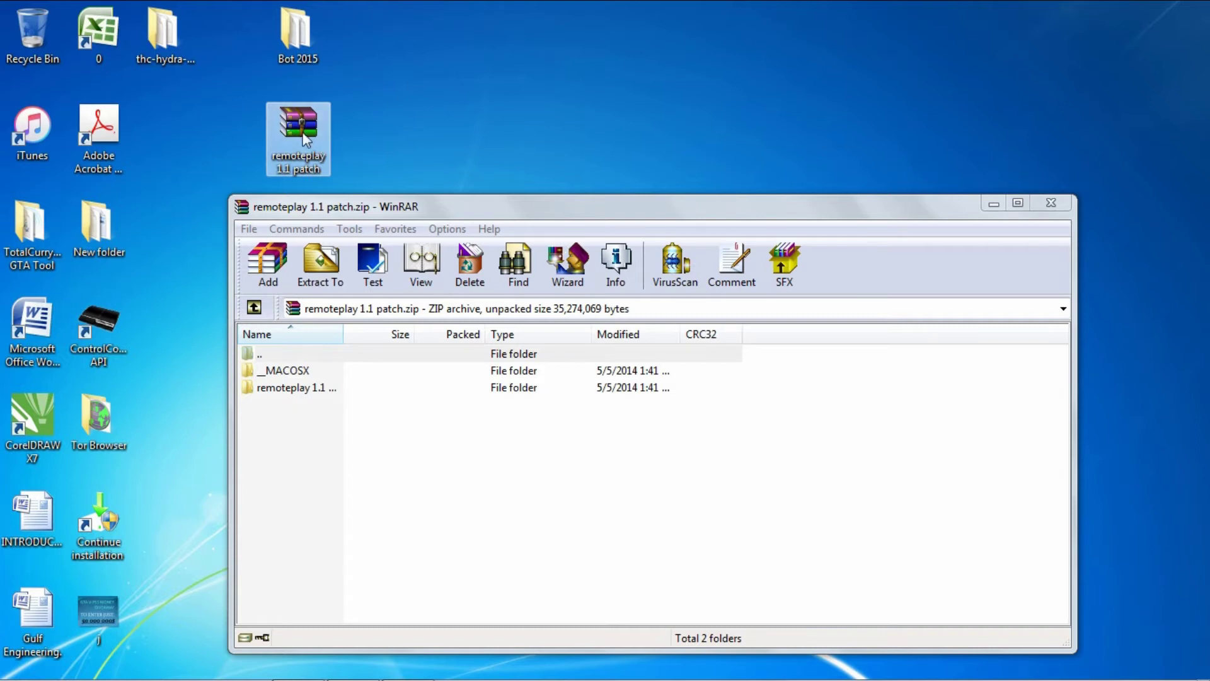
pyautogui.moveTo(437, 206); pyautogui.dragTo(420, 159)
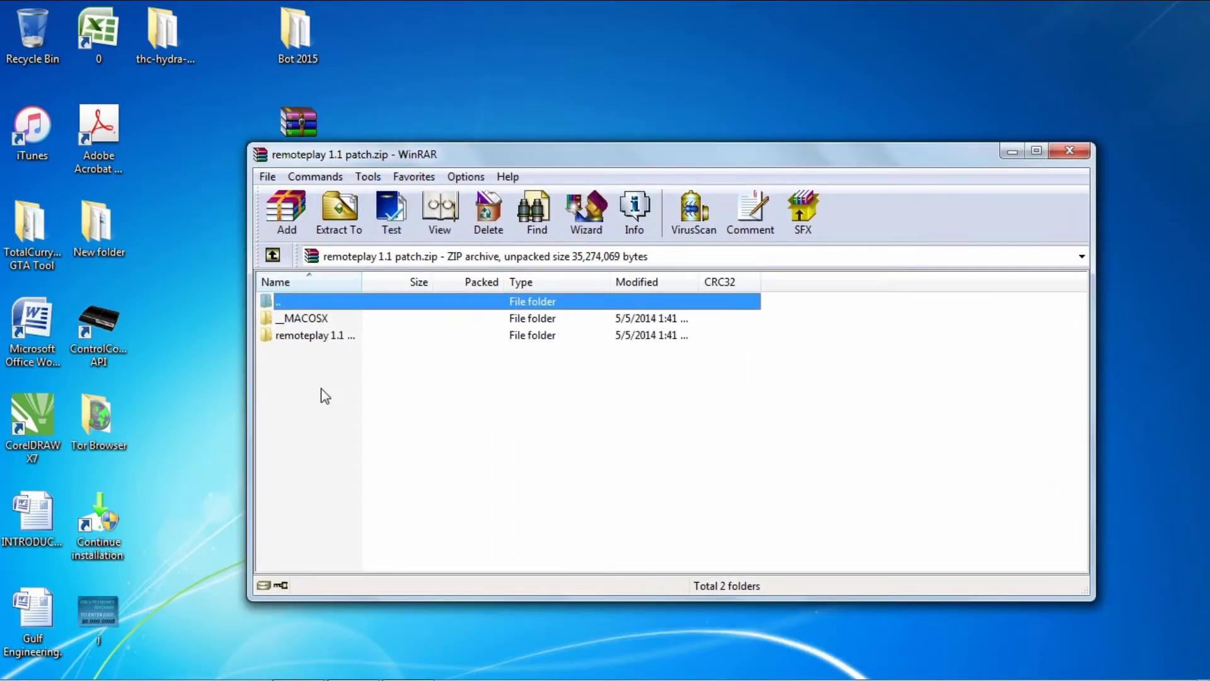
# Extract the remoteplay 1.1 patch folder from the archive to the desktop.
pyautogui.moveTo(321, 388); pyautogui.dragTo(302, 335)
pyautogui.click(327, 341)
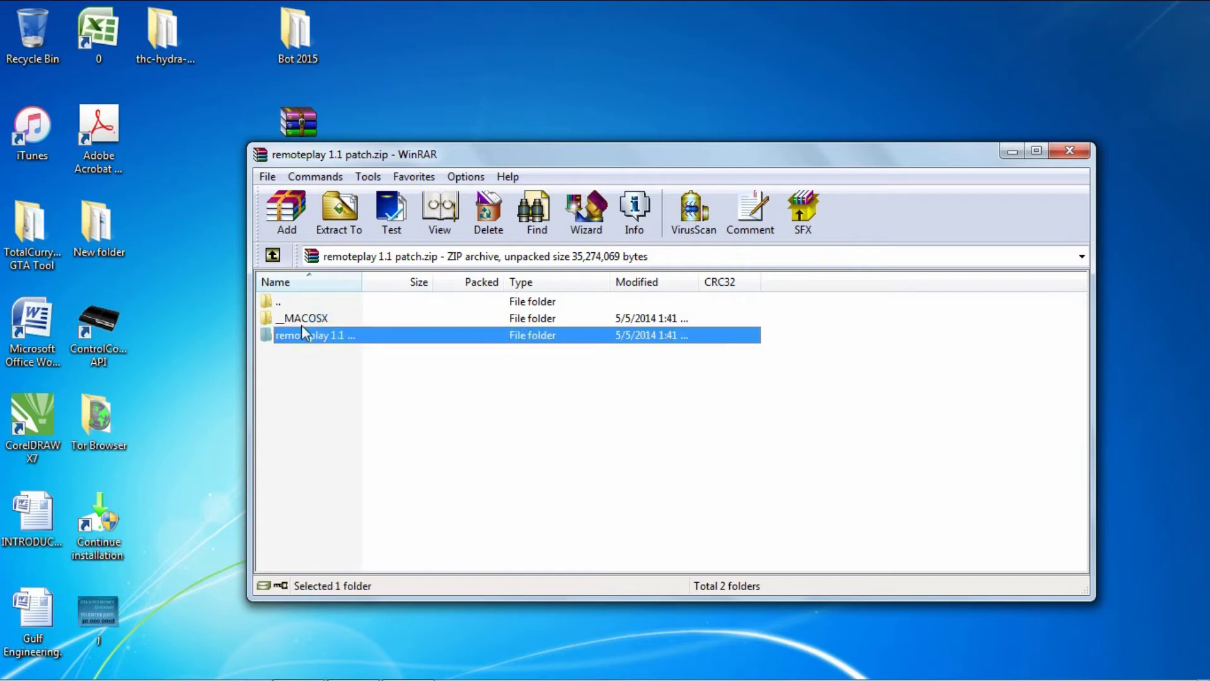
pyautogui.click(303, 321)
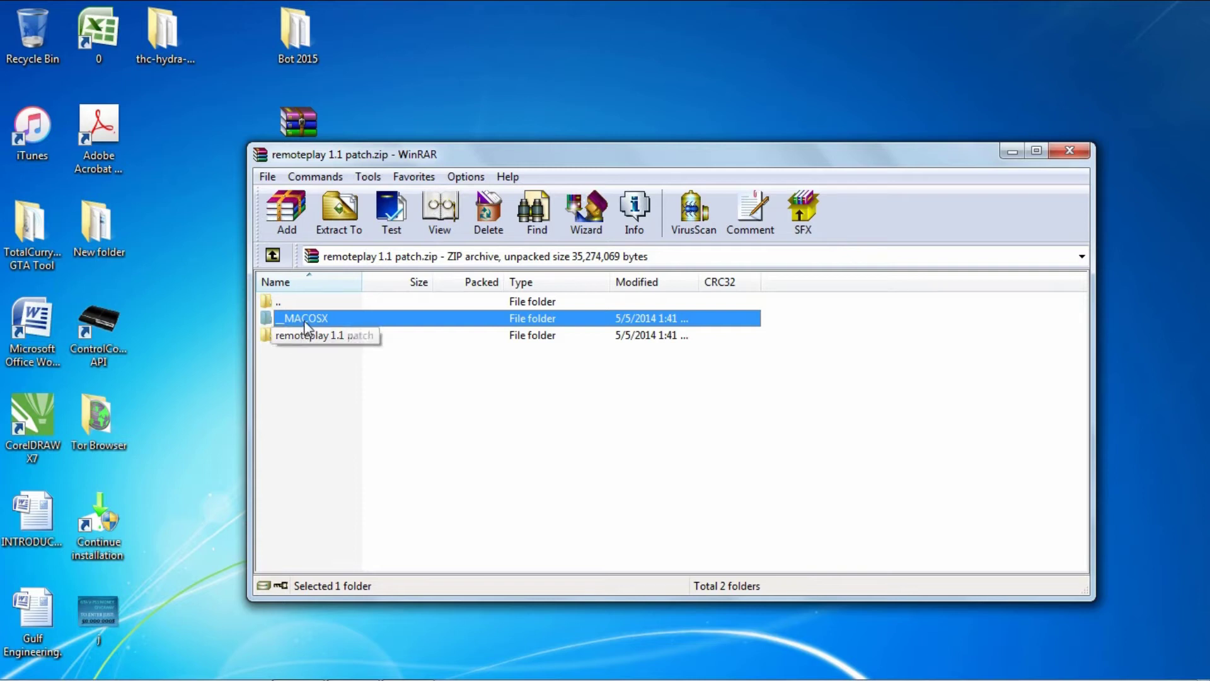
pyautogui.click(309, 336)
pyautogui.moveTo(339, 341); pyautogui.dragTo(176, 207)
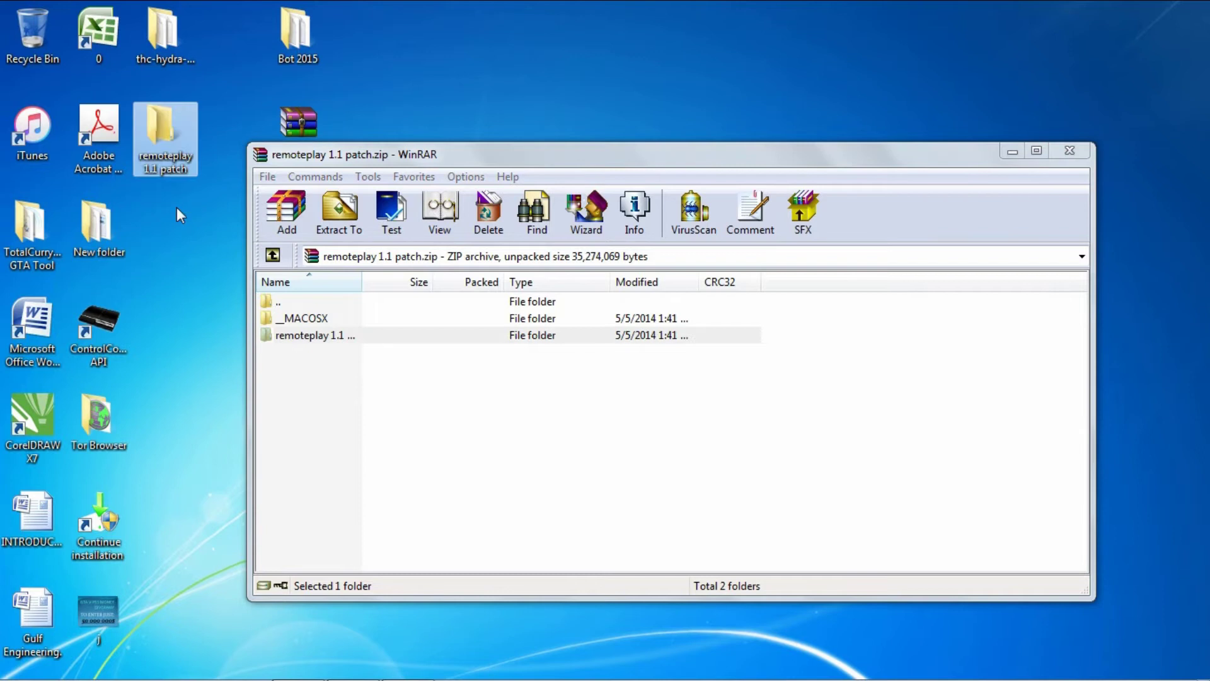
# Close the archive window and move the remoteplay 1.1 patch archive to the Recycle Bin.
pyautogui.click(1071, 152)
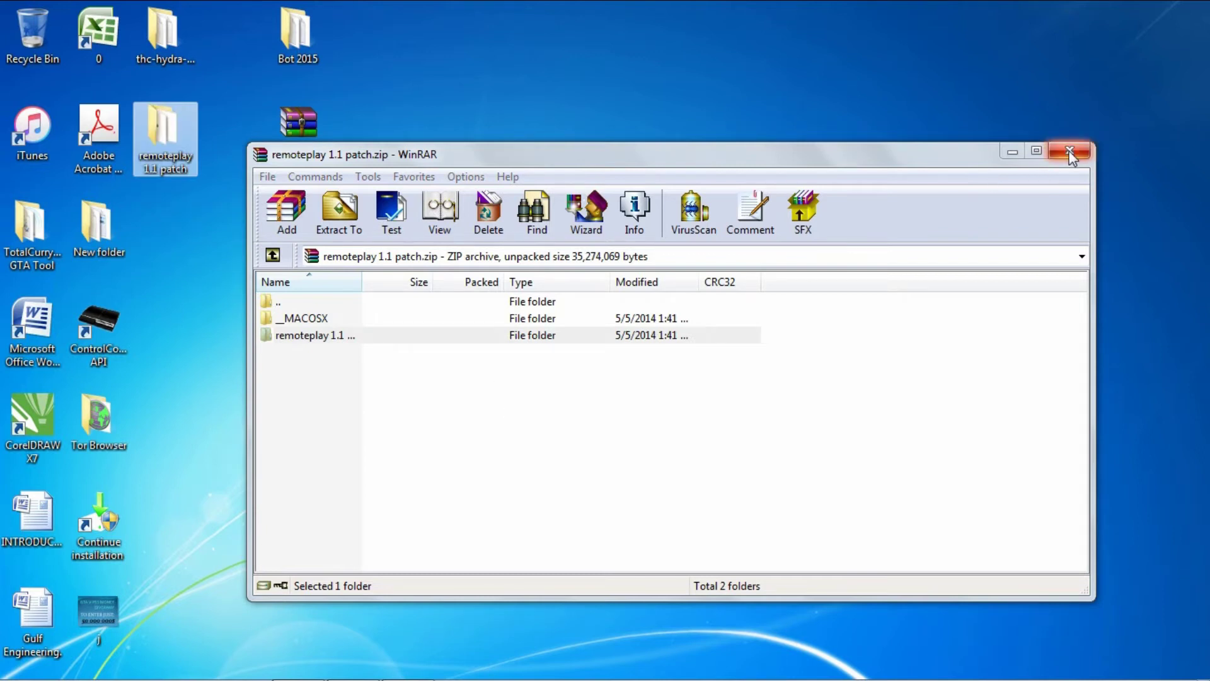
pyautogui.click(281, 140)
pyautogui.moveTo(282, 140); pyautogui.dragTo(32, 32)
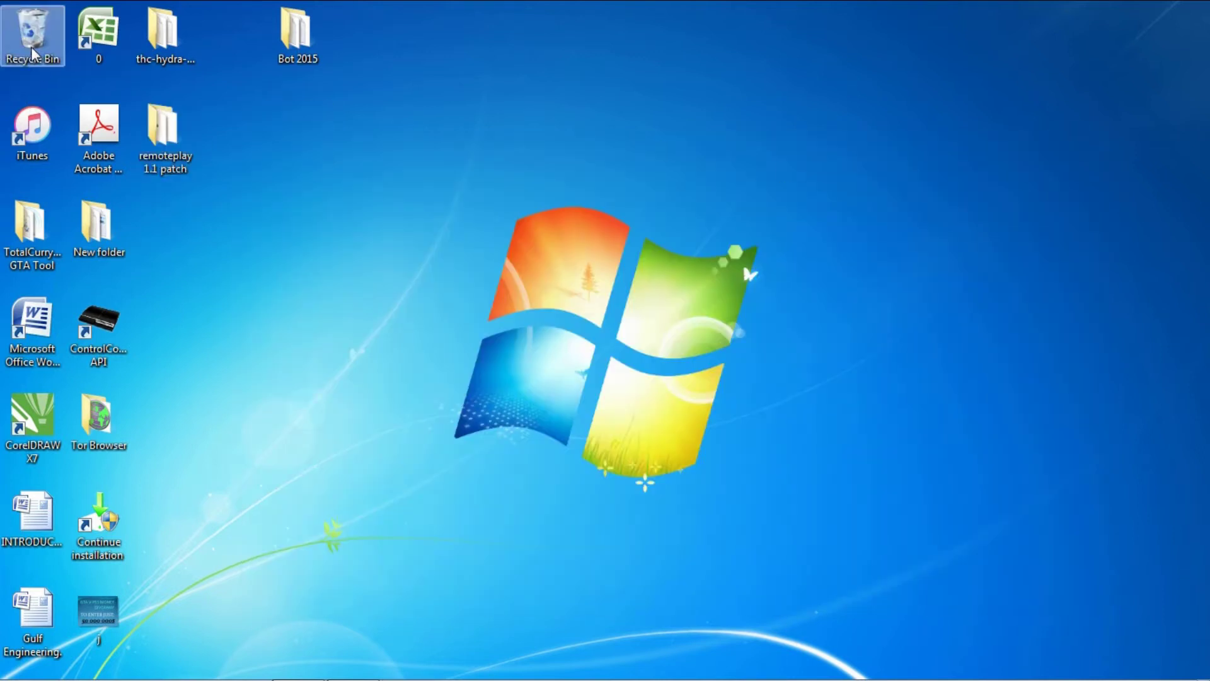
pyautogui.doubleClick(166, 158)
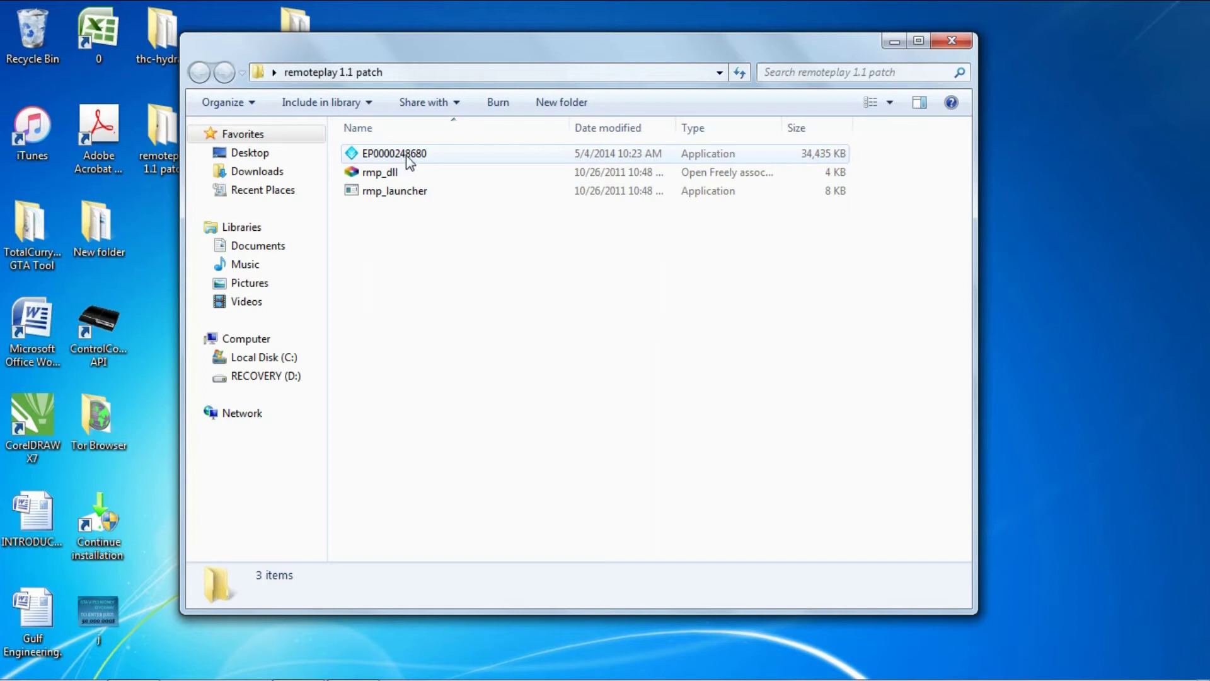
pyautogui.doubleClick(424, 155)
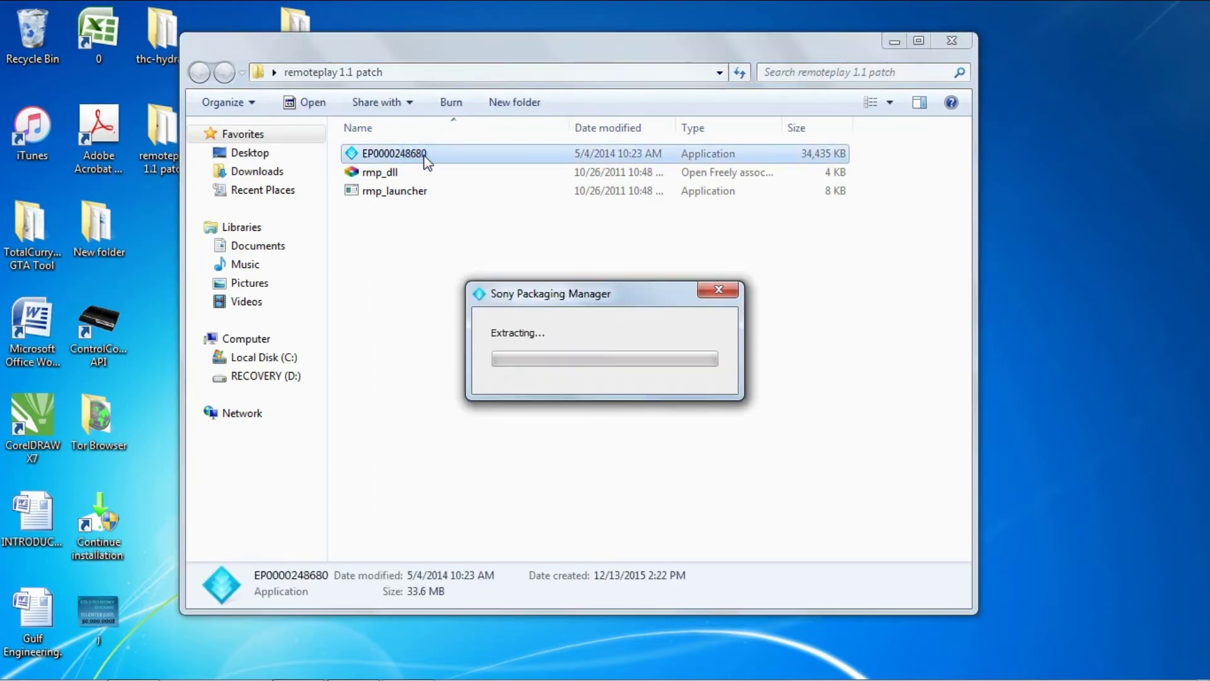
pyautogui.moveTo(531, 294); pyautogui.dragTo(456, 134)
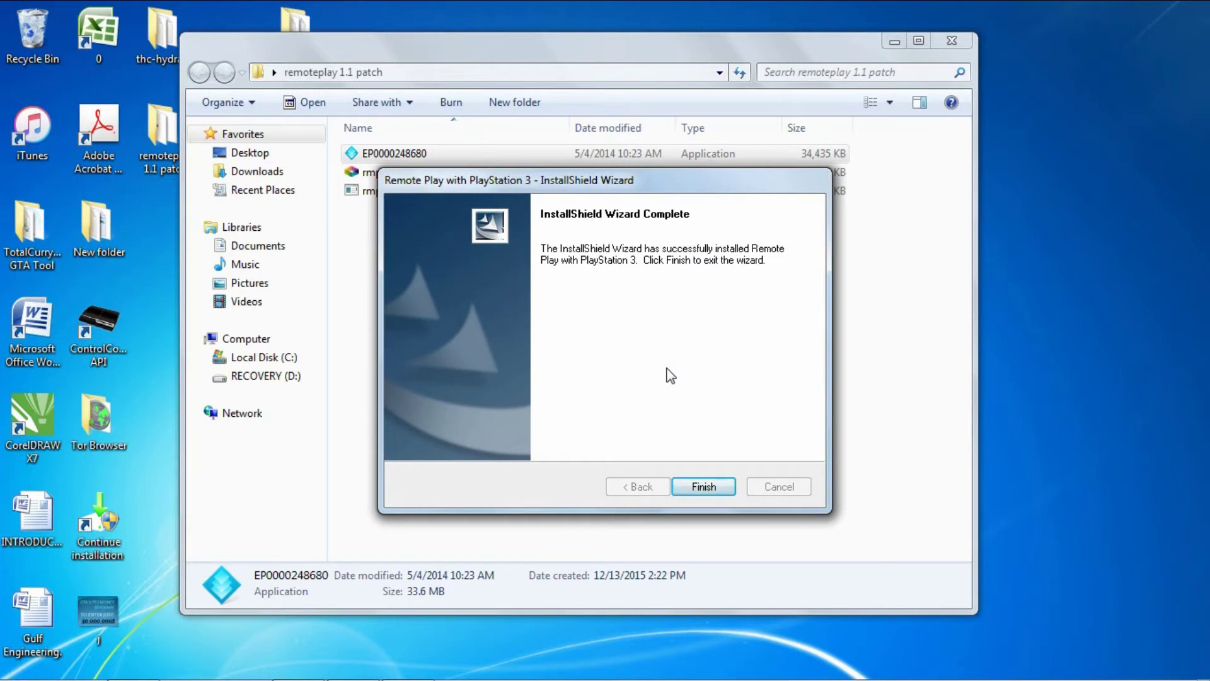
pyautogui.click(697, 488)
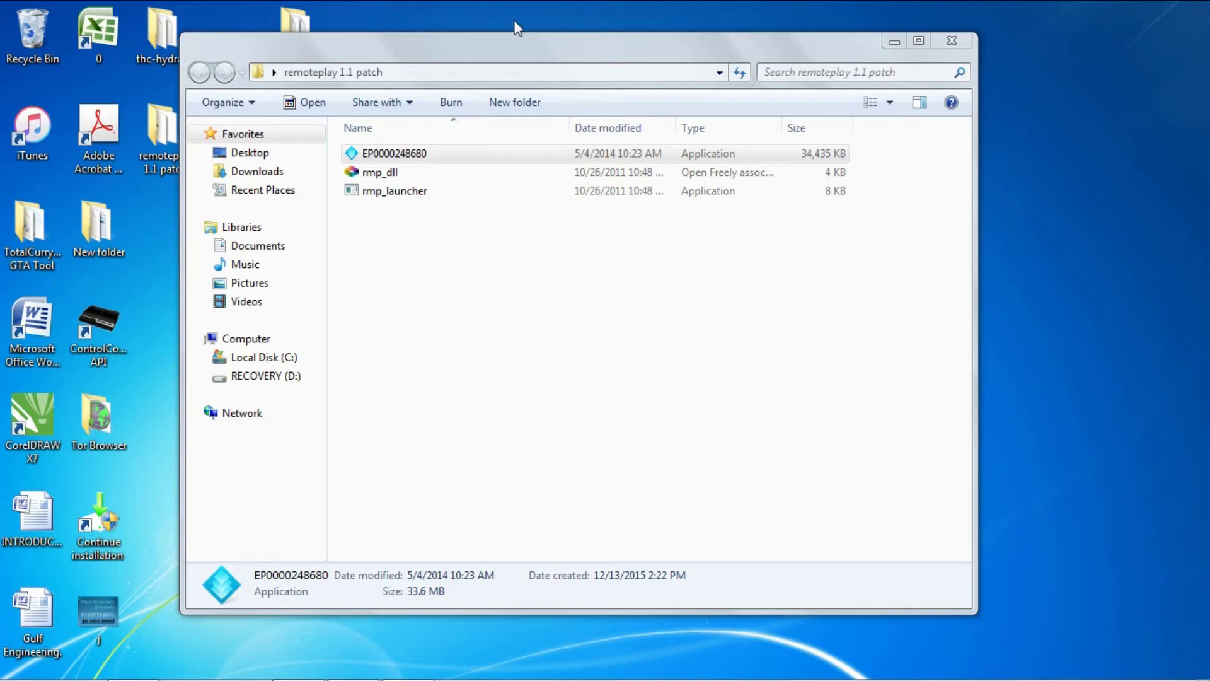
# Open the Remote Play with PlayStation 3 folder under C: > Program Files > Sony in a second window beside the patch folder.
pyautogui.moveTo(516, 33); pyautogui.dragTo(766, 55)
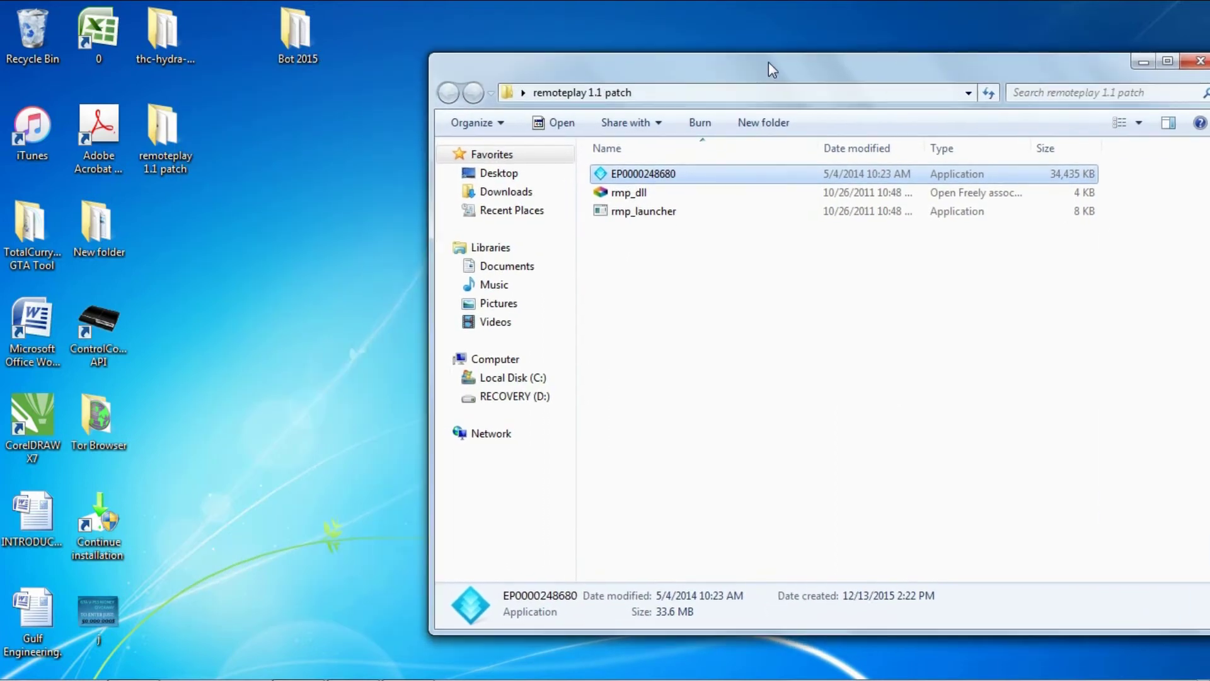
pyautogui.click(23, 663)
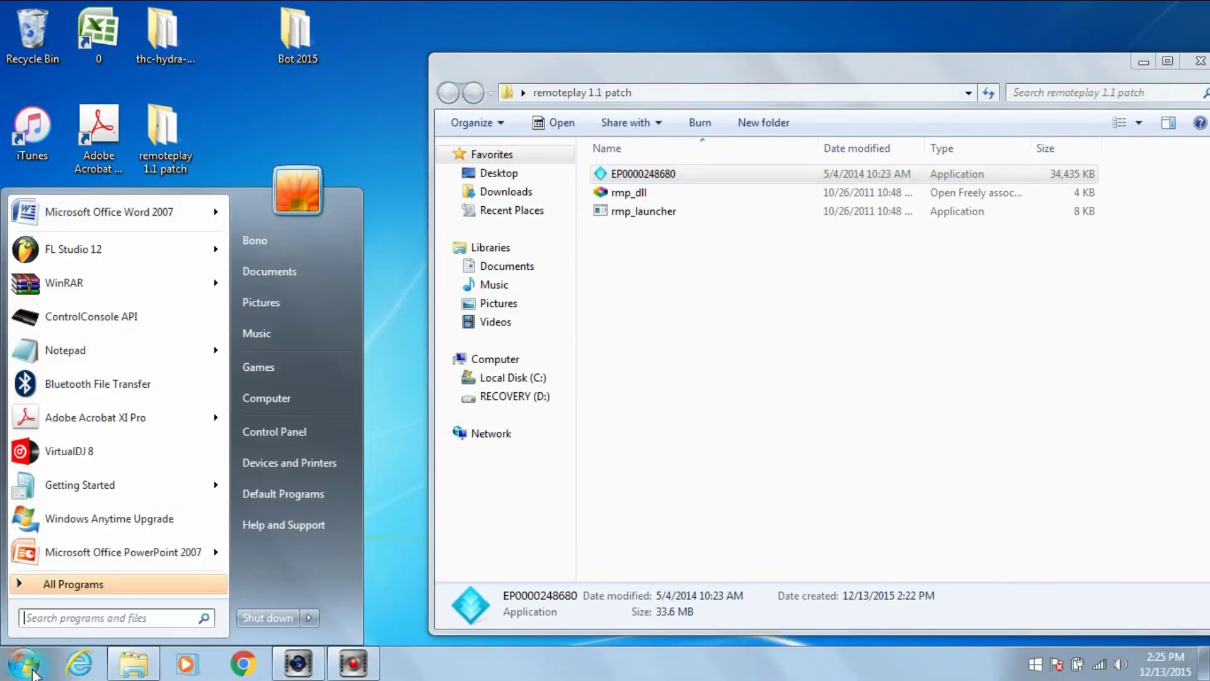
pyautogui.click(286, 395)
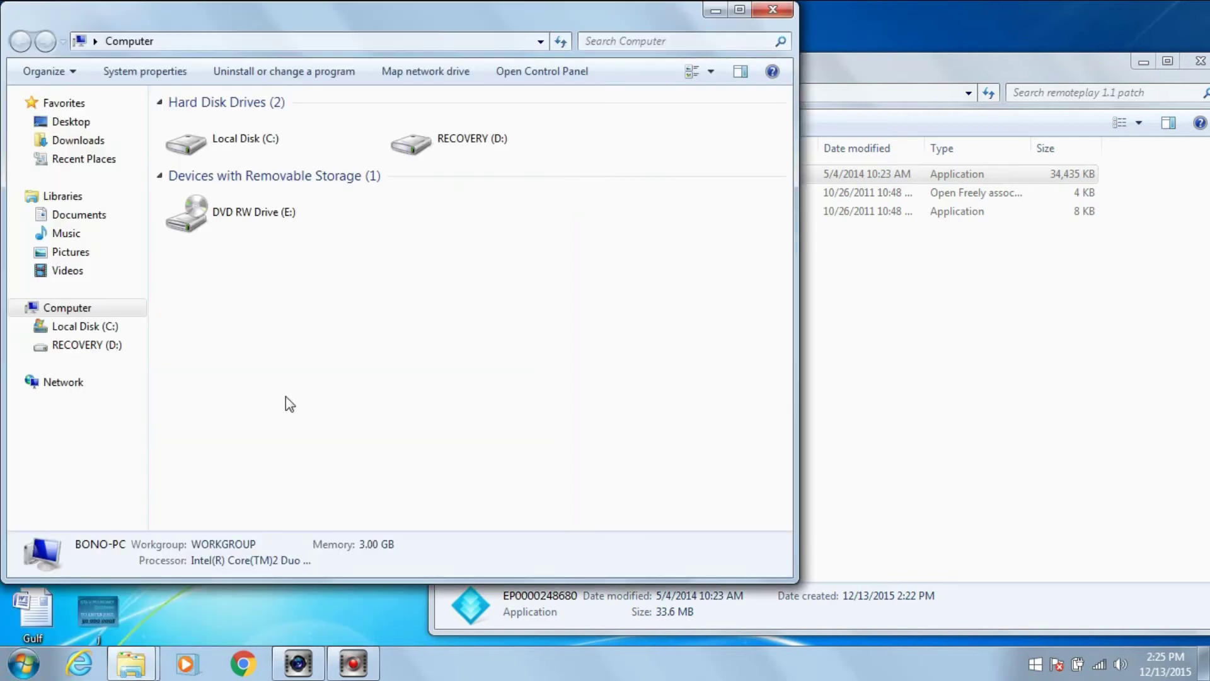
pyautogui.click(94, 327)
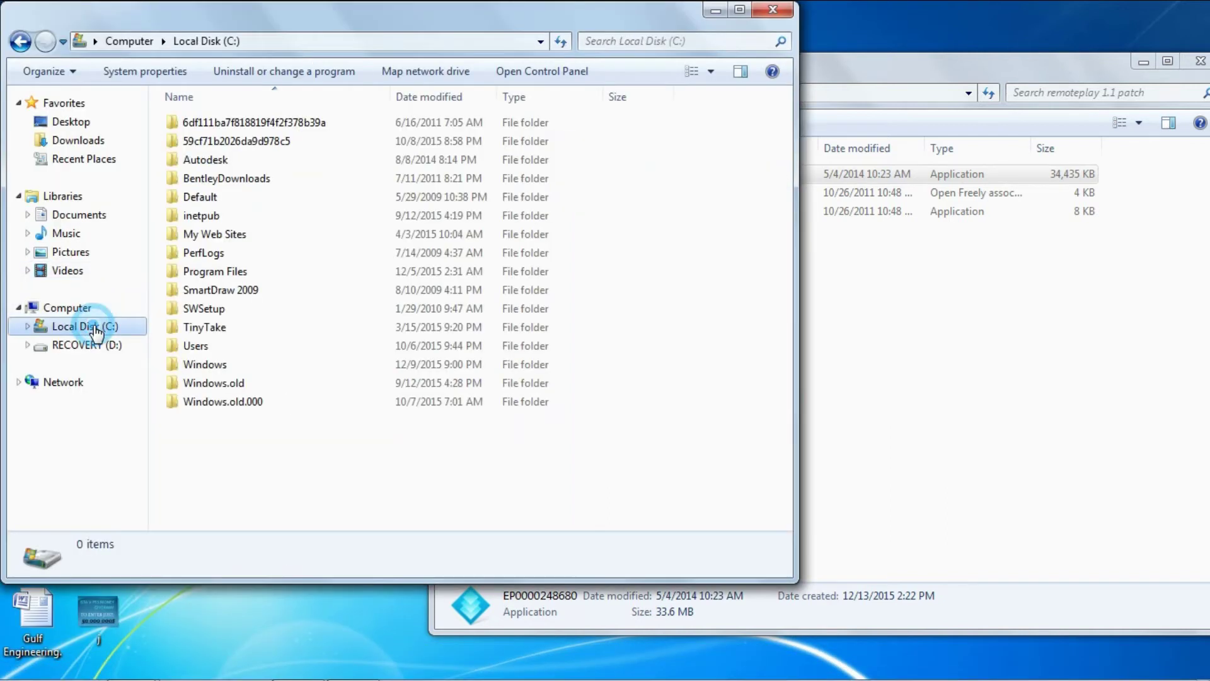
pyautogui.doubleClick(255, 273)
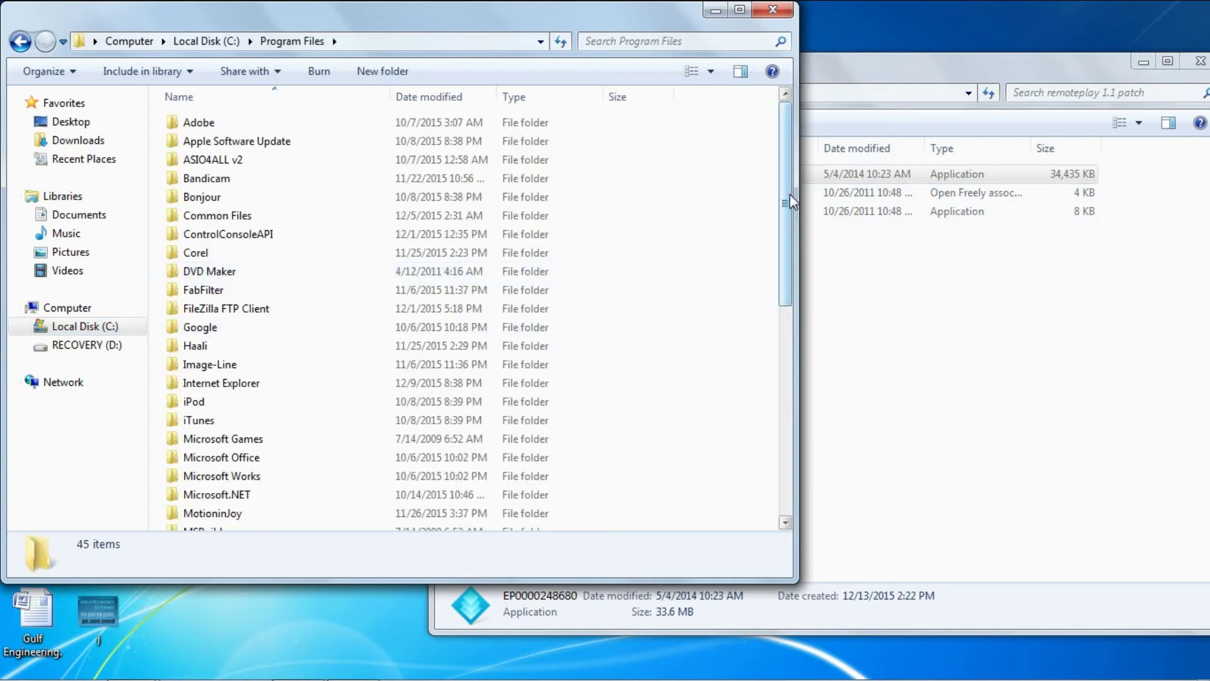
pyautogui.moveTo(786, 196); pyautogui.dragTo(784, 327)
pyautogui.doubleClick(271, 409)
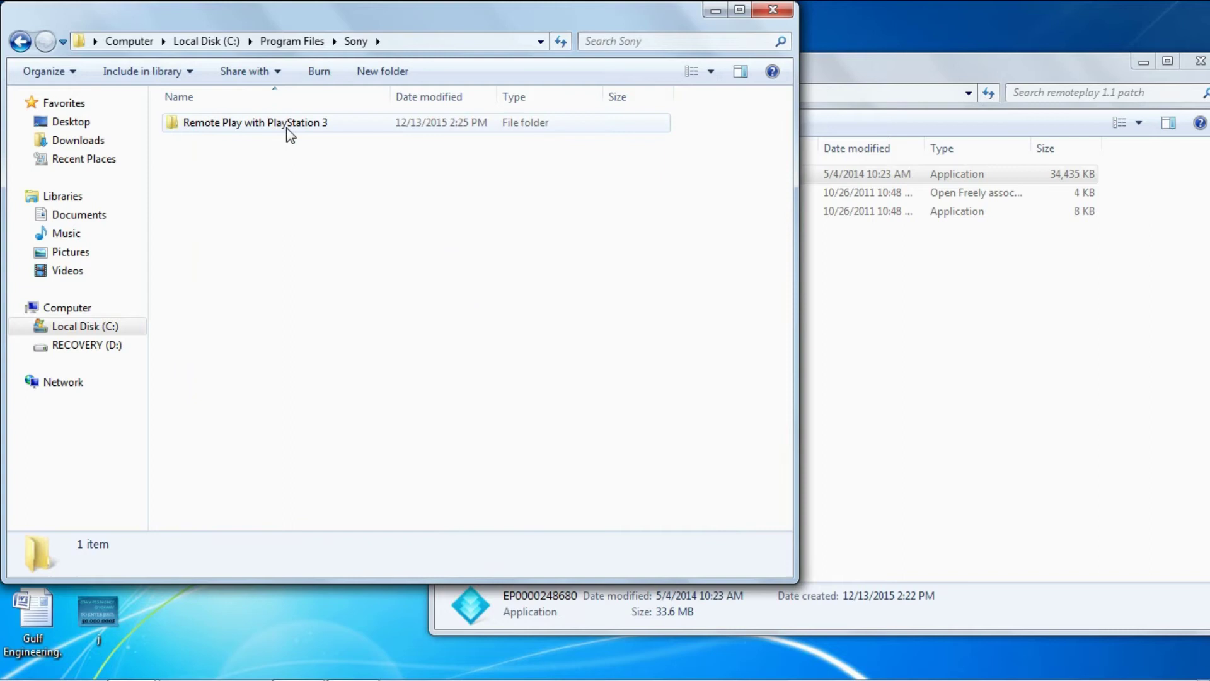
pyautogui.doubleClick(287, 129)
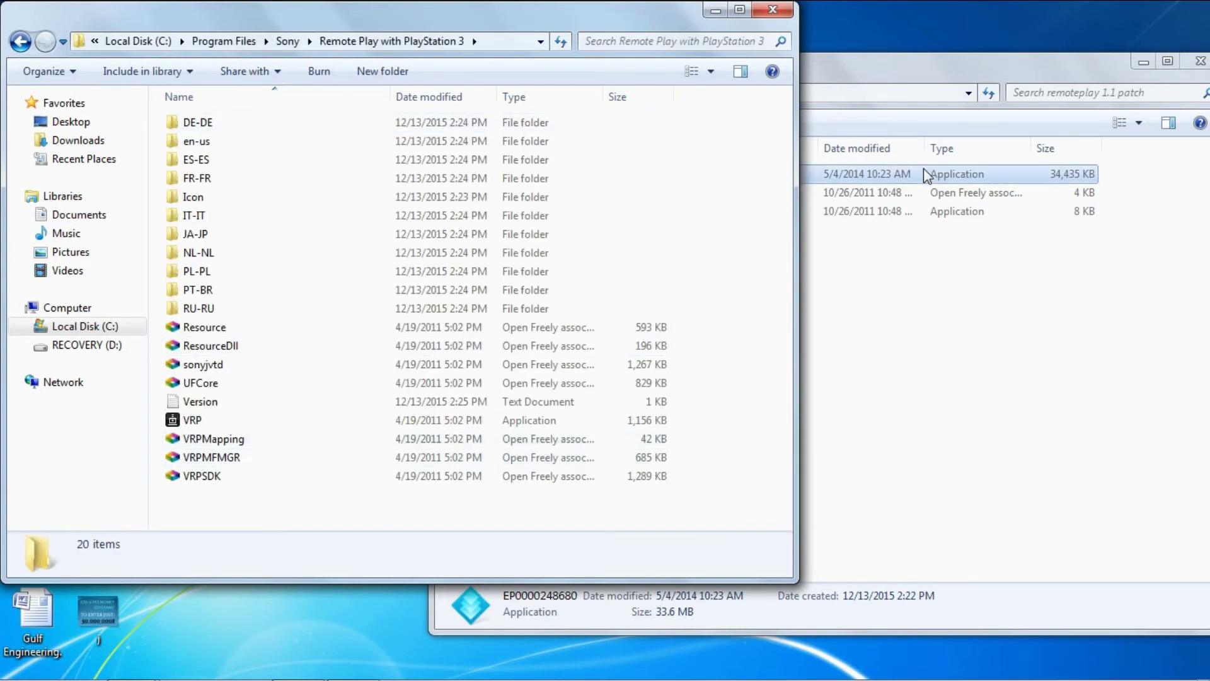
# Move rmp_dll and rmp_launcher from the patch folder into the Remote Play with PlayStation 3 folder, granting administrator permission.
pyautogui.click(910, 76)
pyautogui.moveTo(775, 268); pyautogui.dragTo(306, 464)
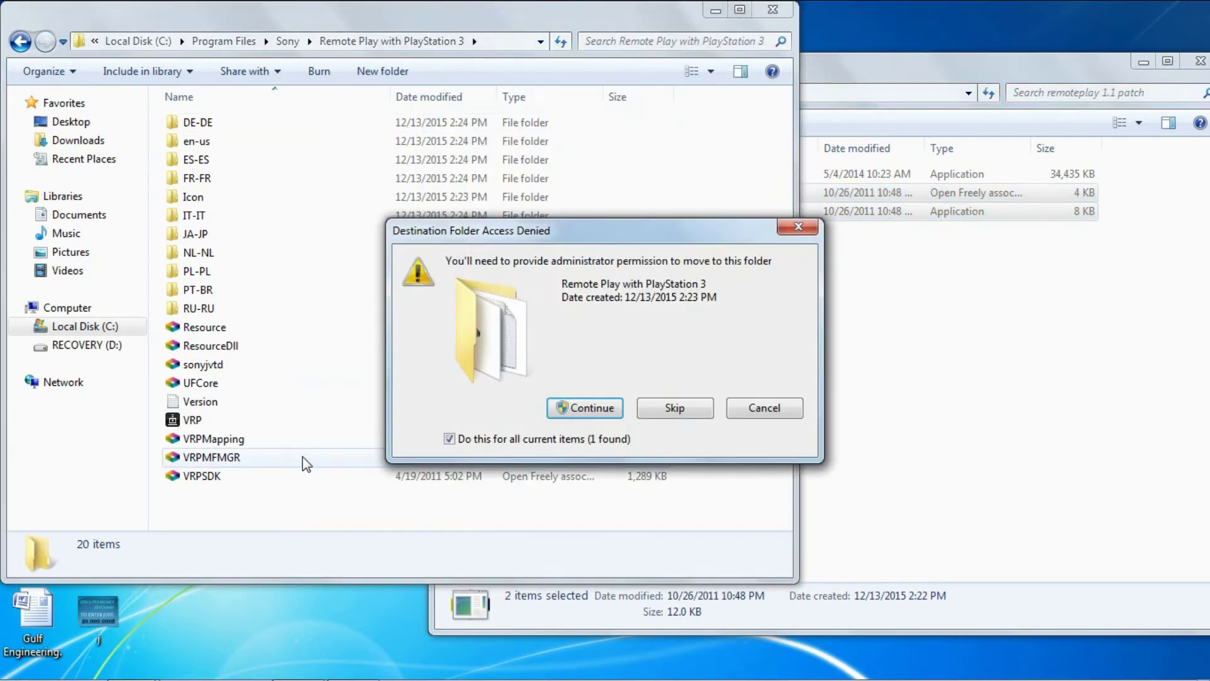
pyautogui.click(586, 408)
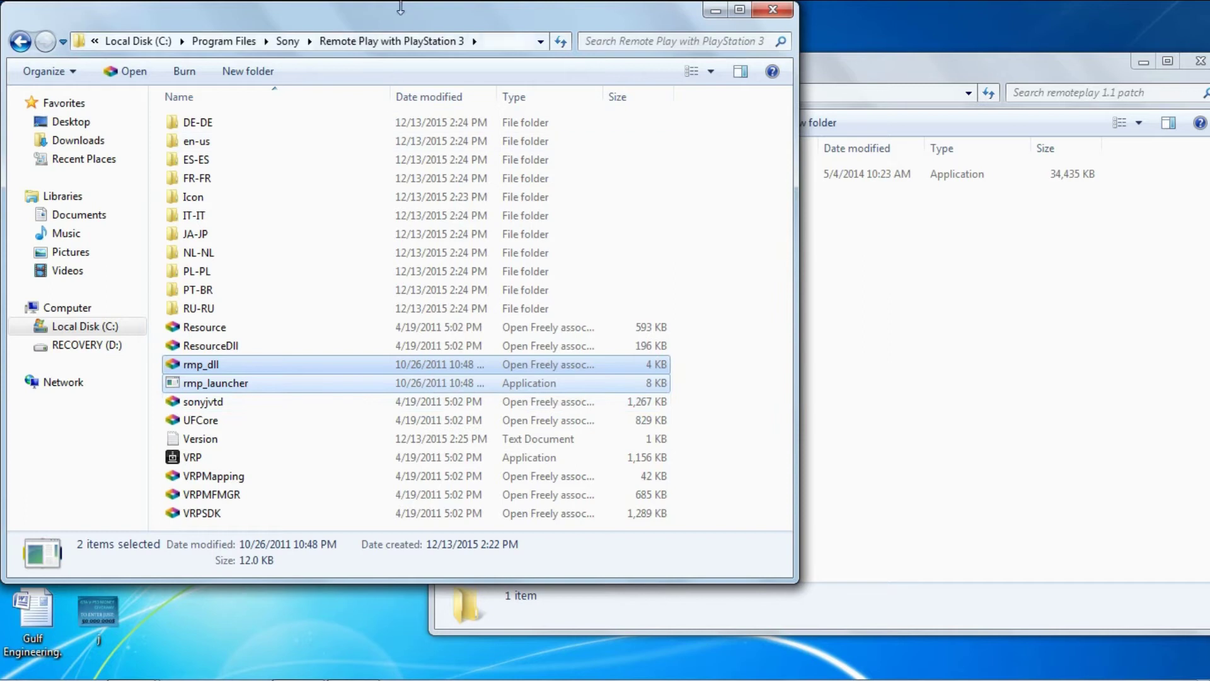
# Launch rmp_launcher from the Remote Play with PlayStation 3 folder and move its setup window clear of the file list.
pyautogui.moveTo(404, 21); pyautogui.dragTo(497, 43)
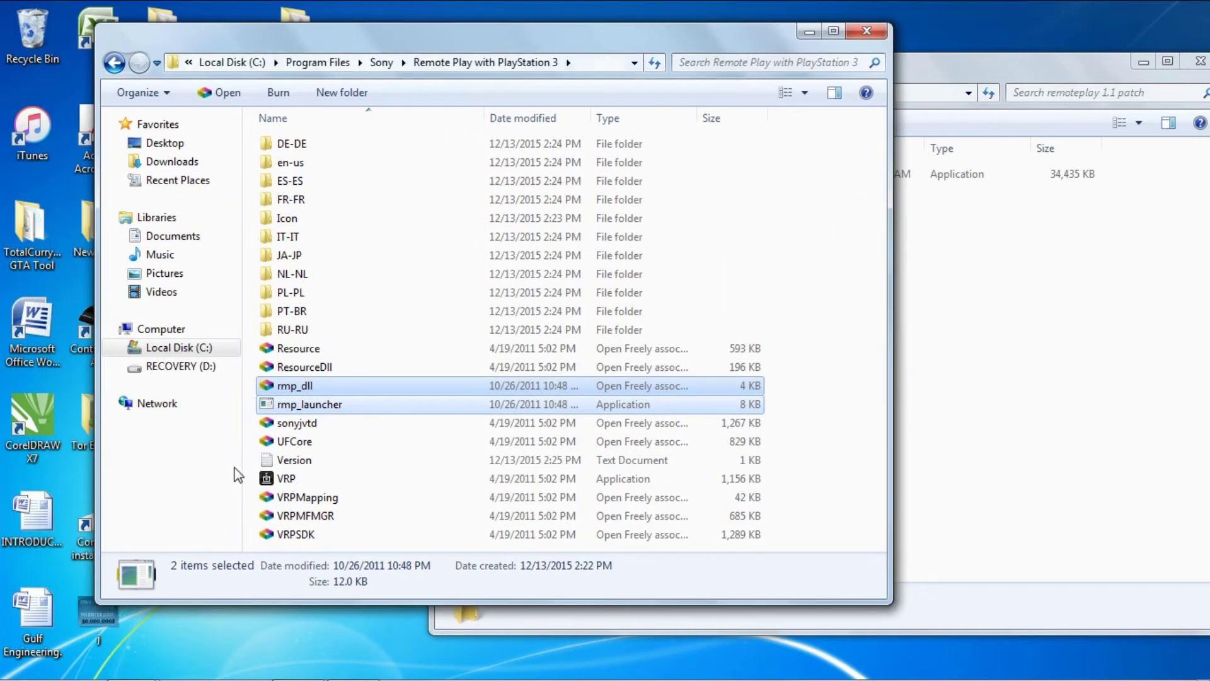
pyautogui.click(305, 405)
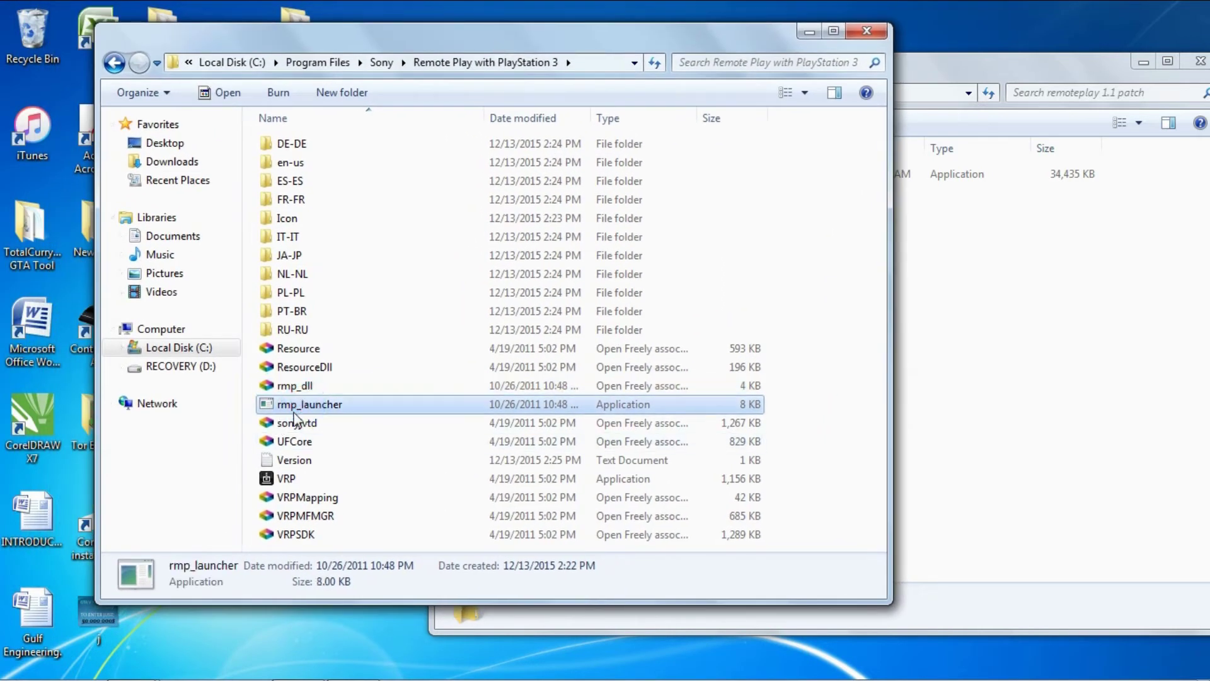
pyautogui.click(319, 480)
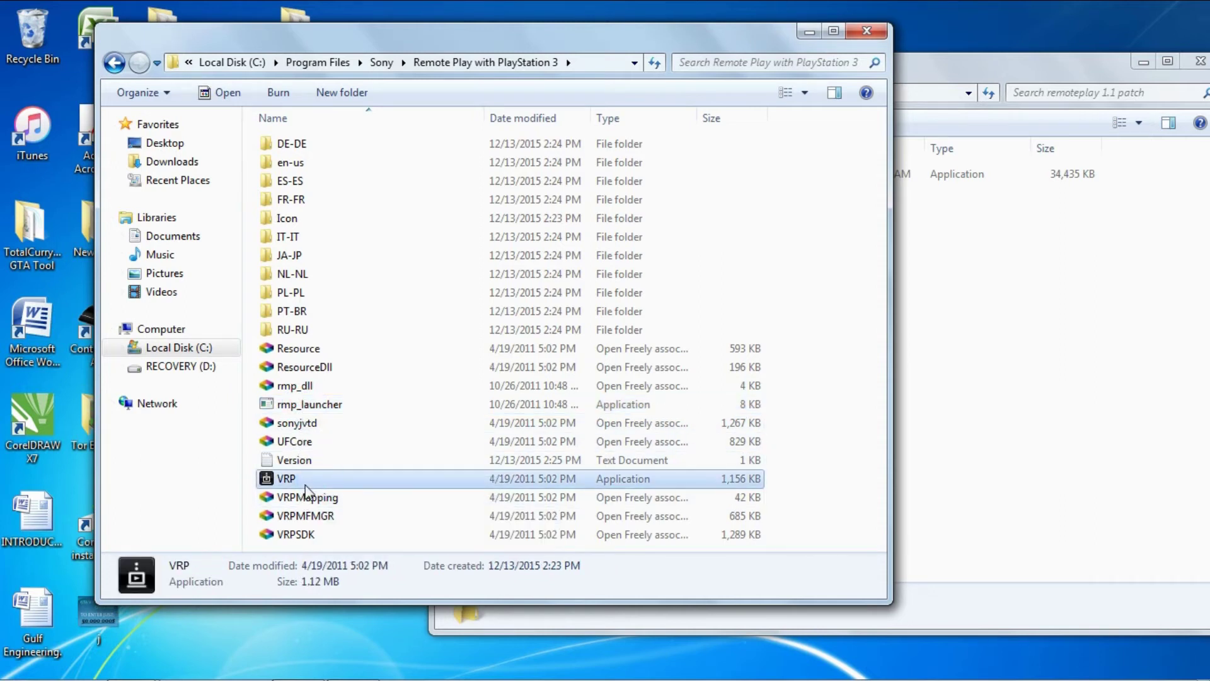
pyautogui.doubleClick(317, 404)
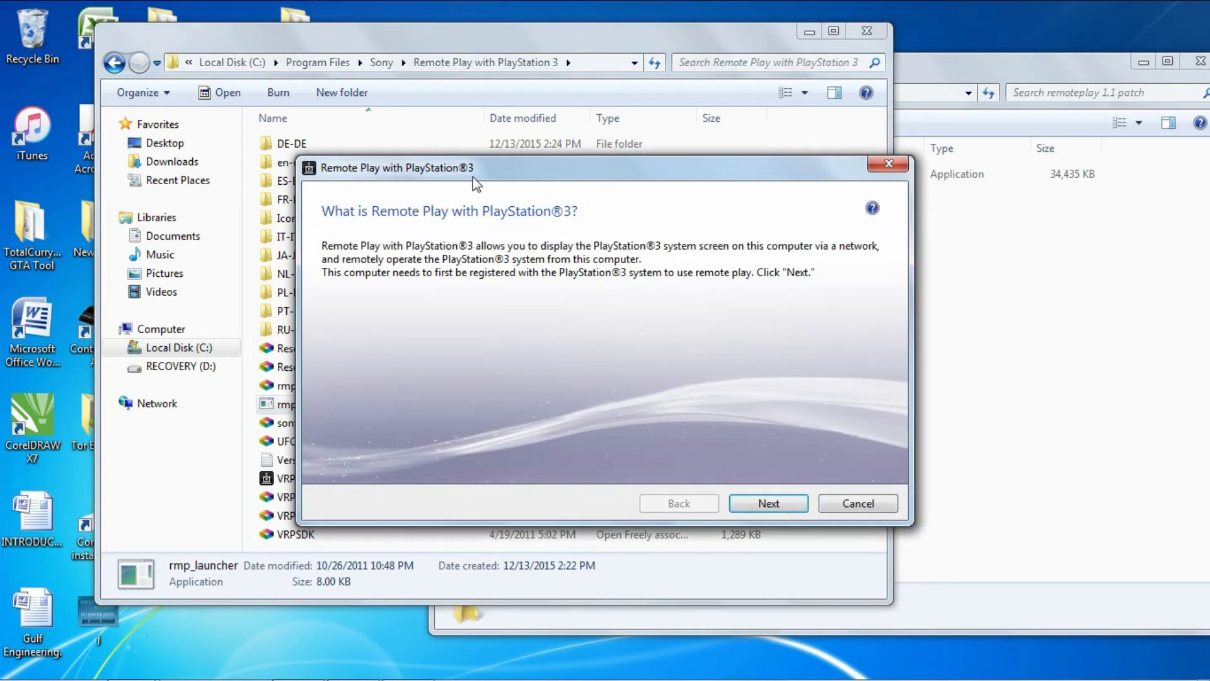
pyautogui.moveTo(472, 169); pyautogui.dragTo(301, 38)
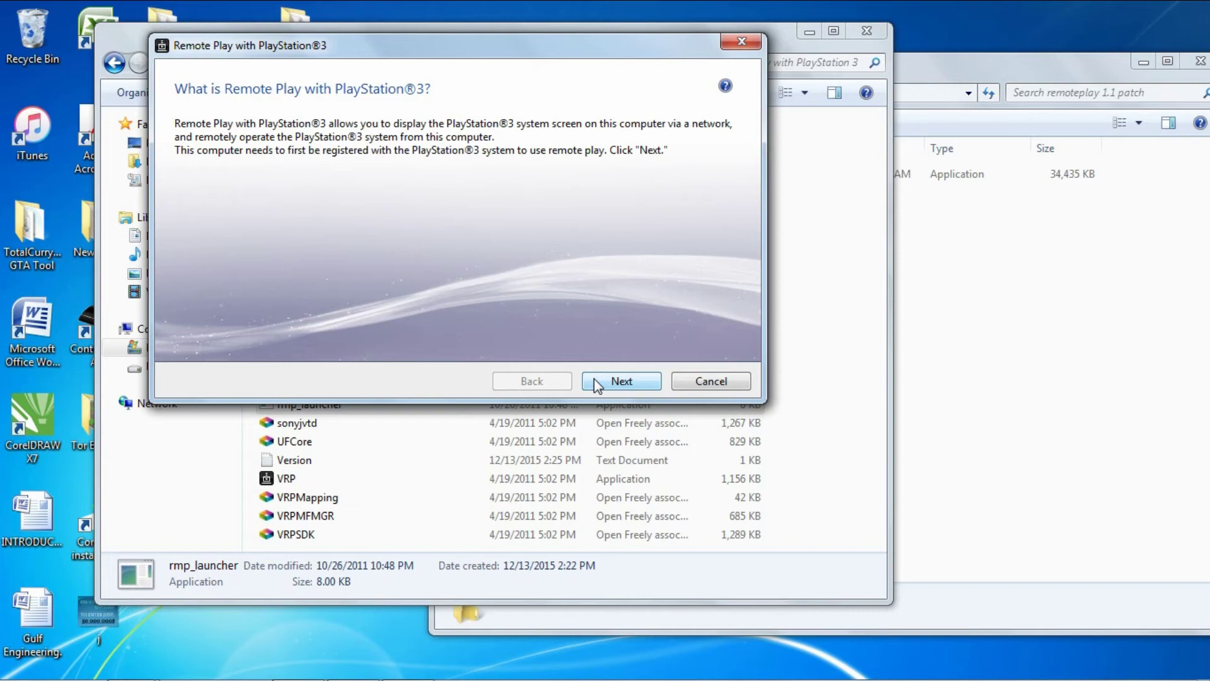
# Go on to the device registration and enter a new nickname for this computer.
pyautogui.click(594, 378)
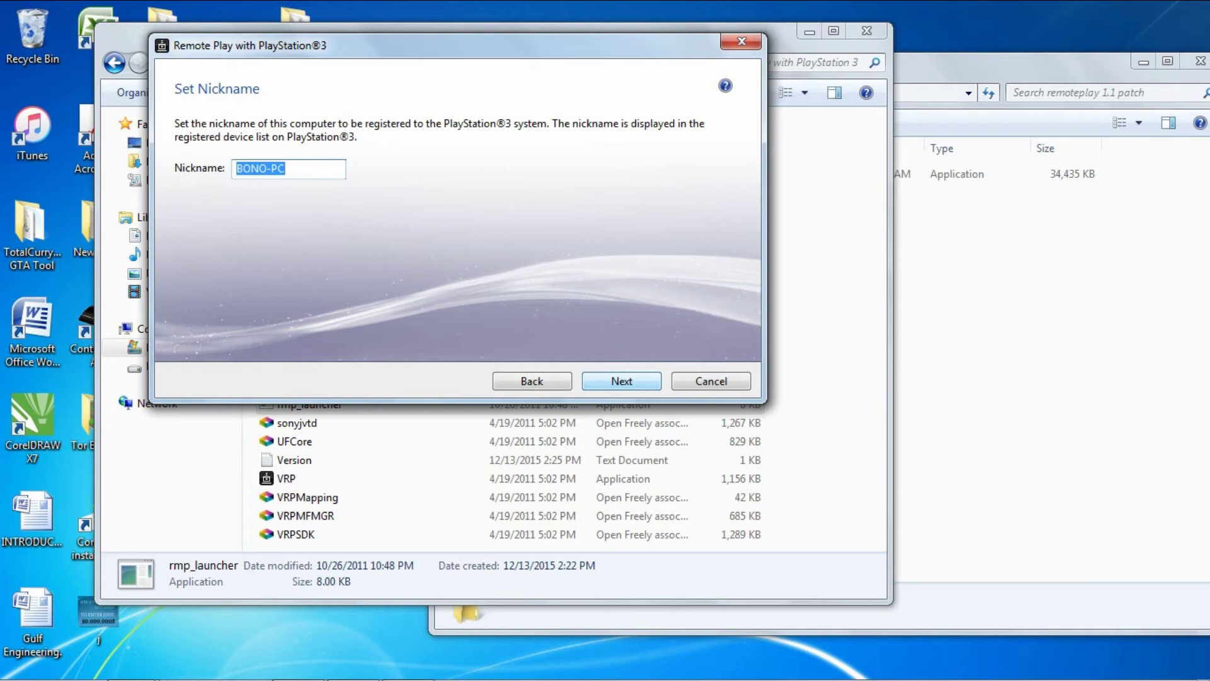
pyautogui.write('Brad')
pyautogui.click(603, 384)
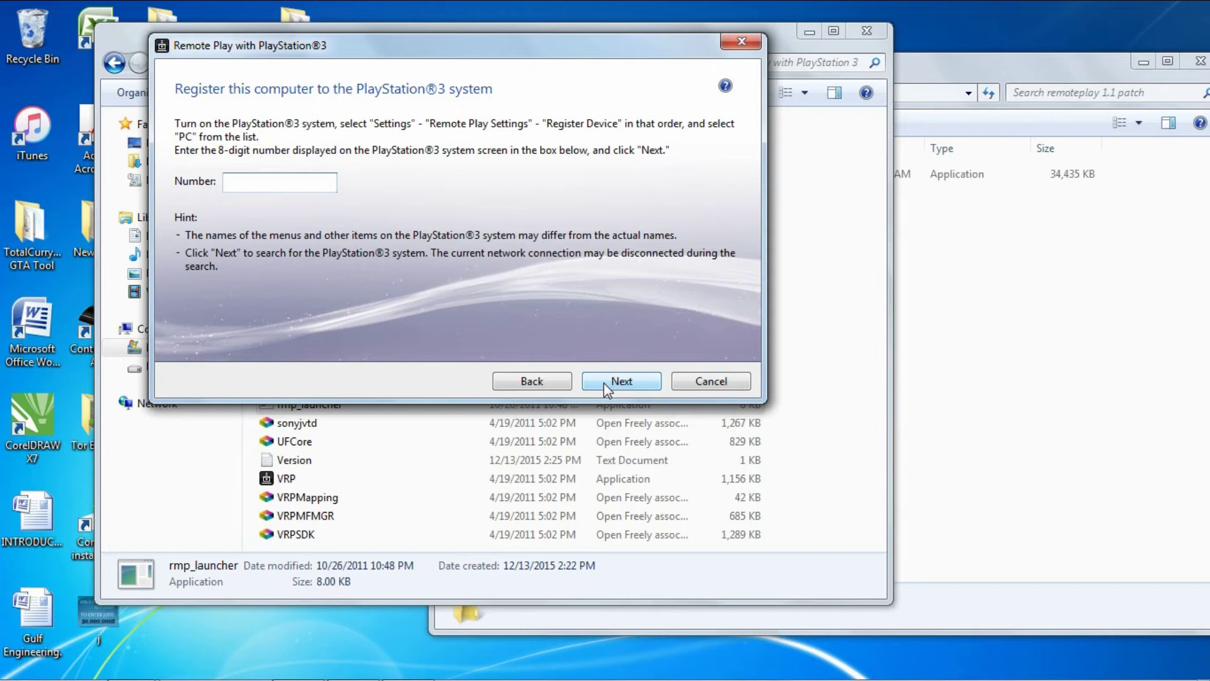
# Enter the 8-digit registration number shown on the PlayStation 3 and connect to the console.
pyautogui.write('12886275')
pyautogui.click(621, 381)
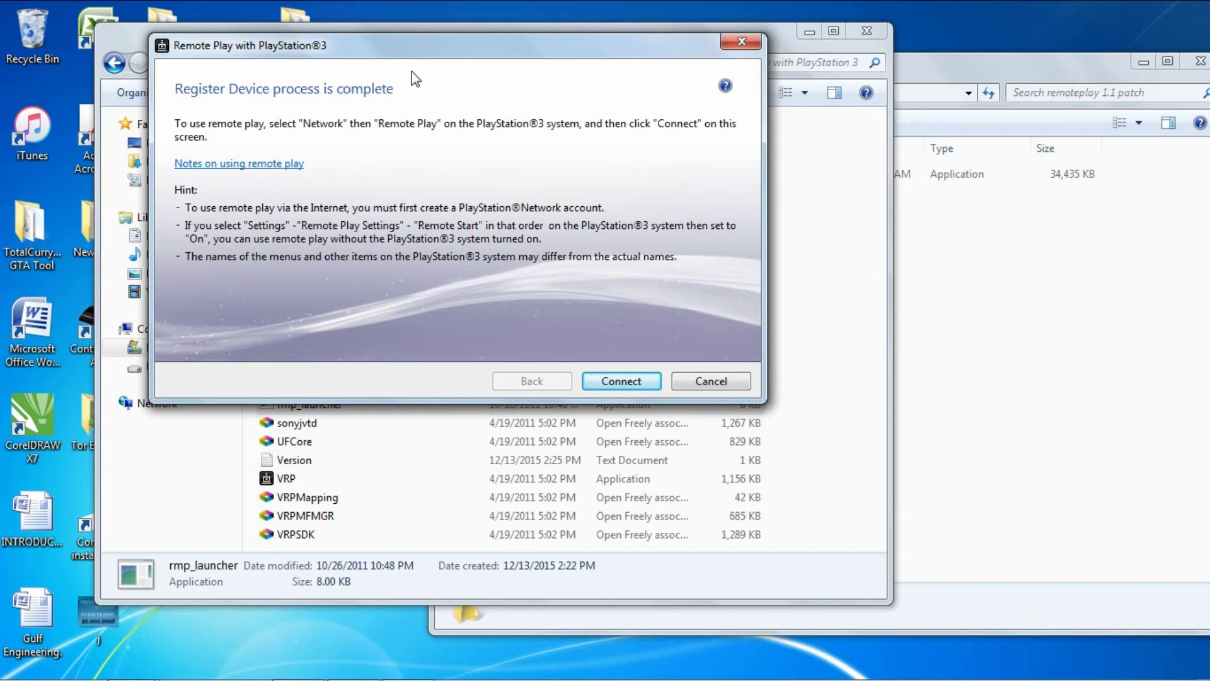
pyautogui.click(609, 380)
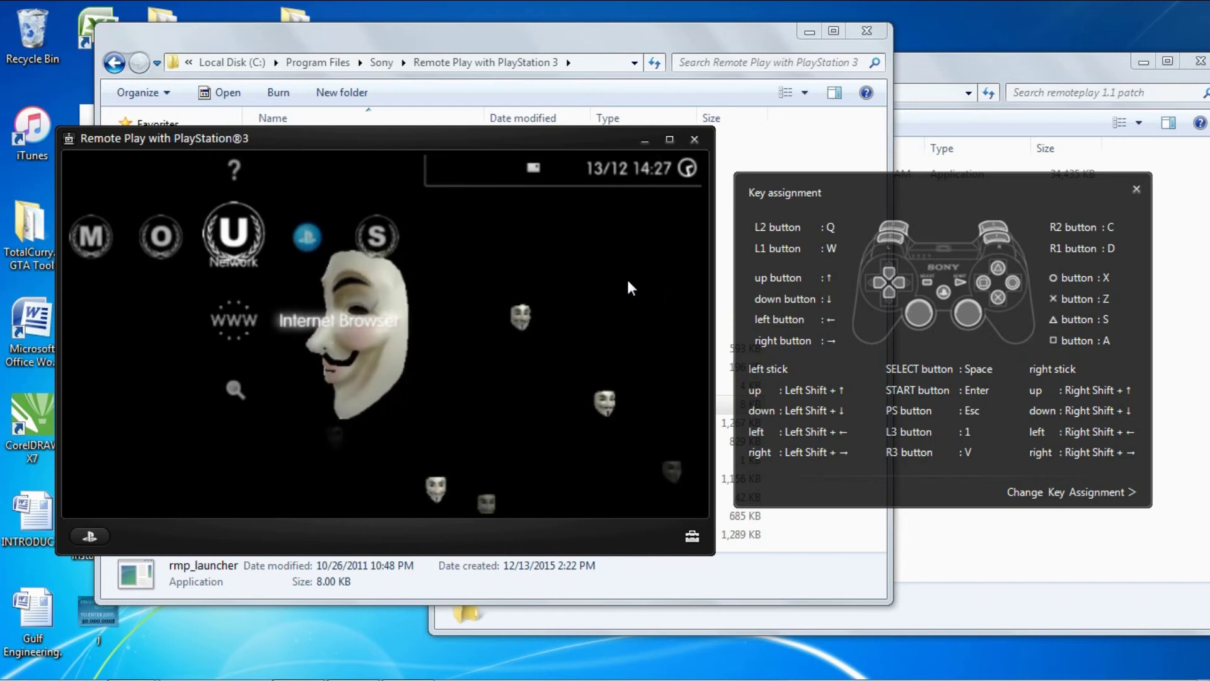
# Browse the console menu through TV/Video Services to the Game category and highlight Install Package Files.
pyautogui.press('Left')
pyautogui.press('Left')
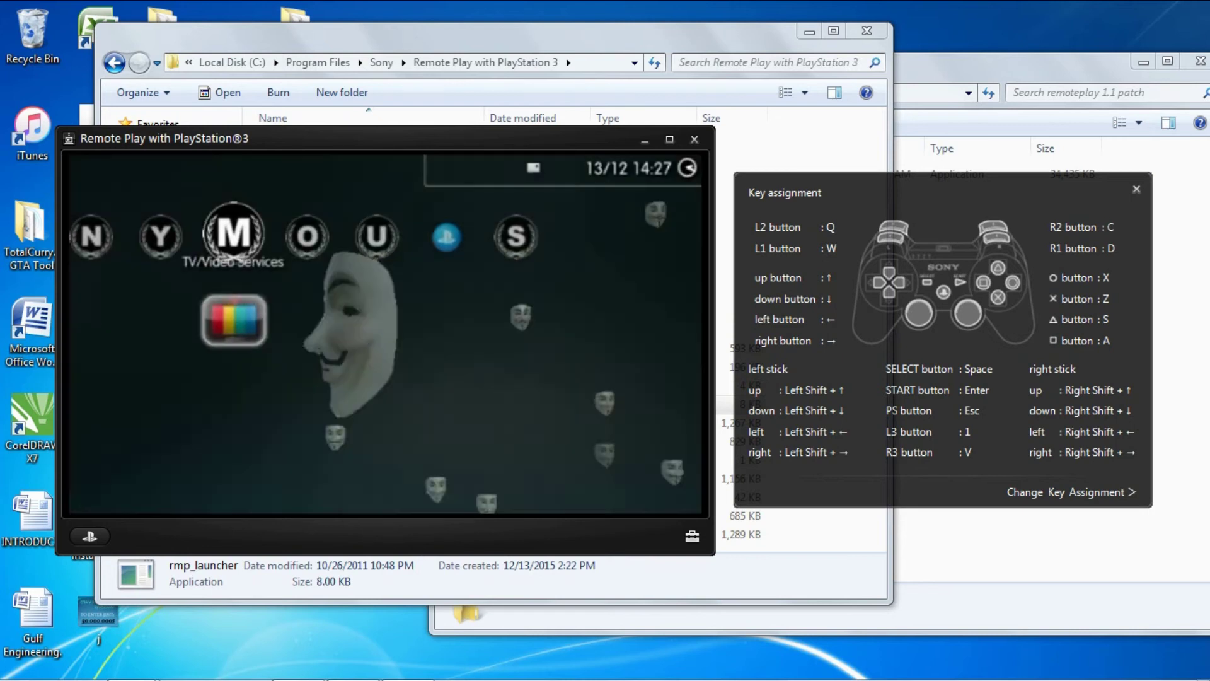
pyautogui.press('Right')
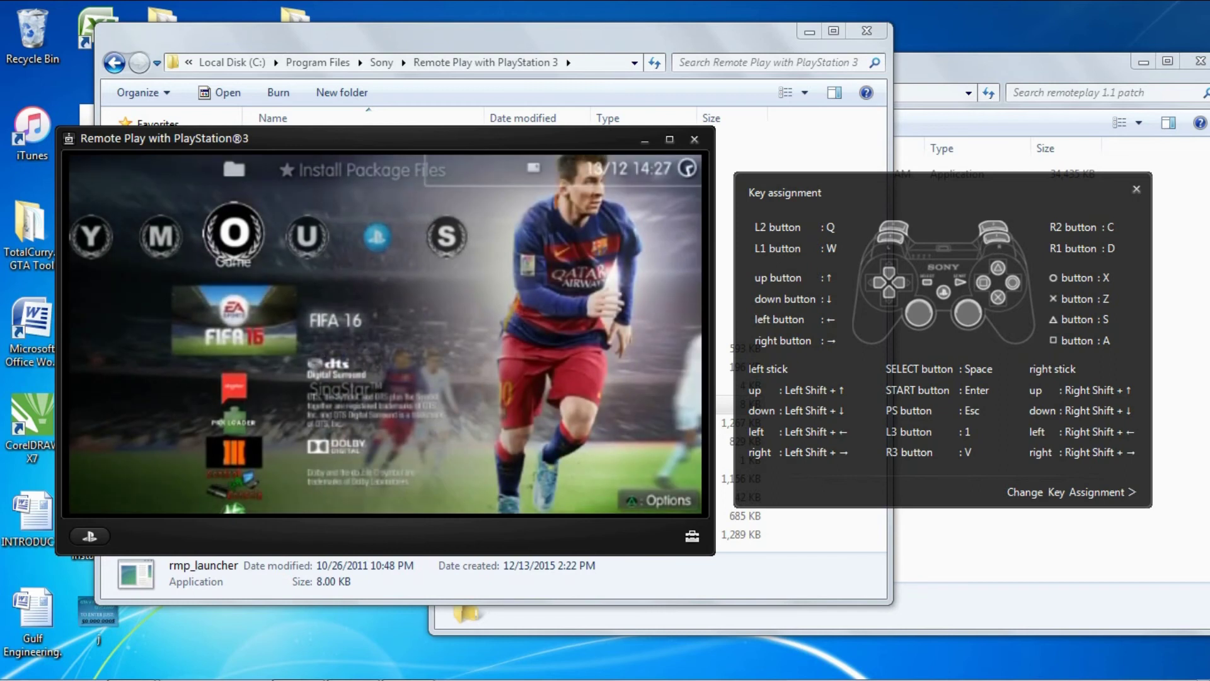
pyautogui.press('Up')
pyautogui.press('Up')
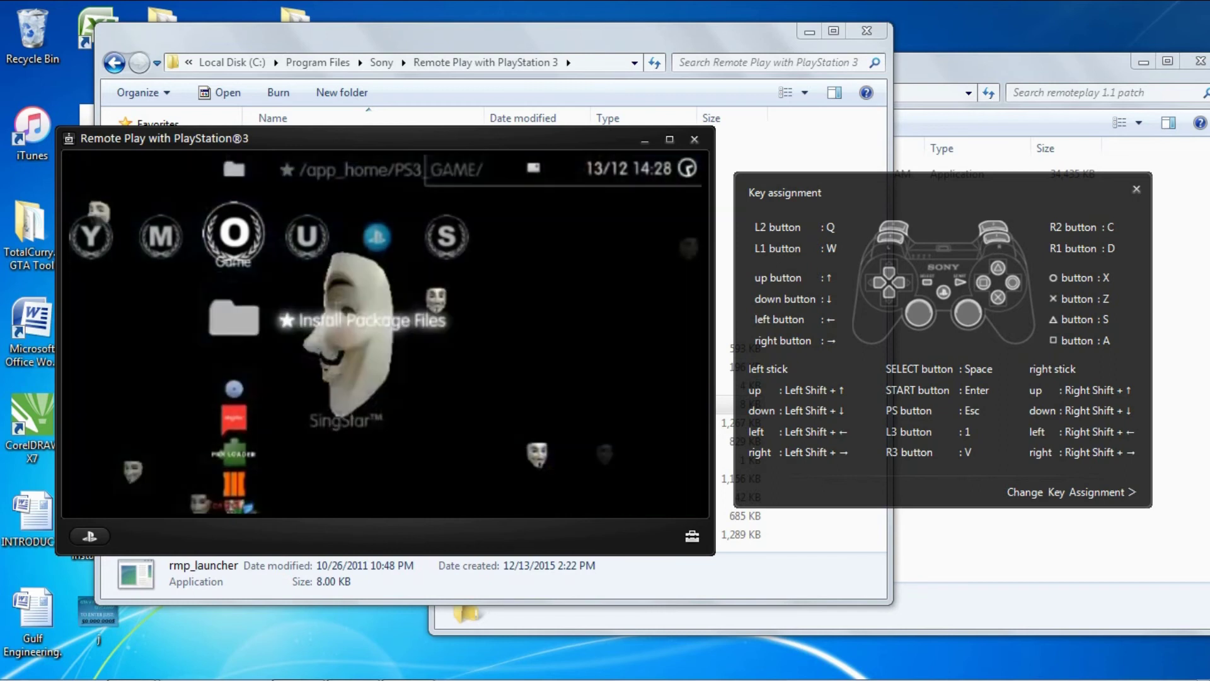
# Browse the Game category up to Saved Data Utility (PS3) and back down to FIFA 16.
pyautogui.press('Up')
pyautogui.press('Up')
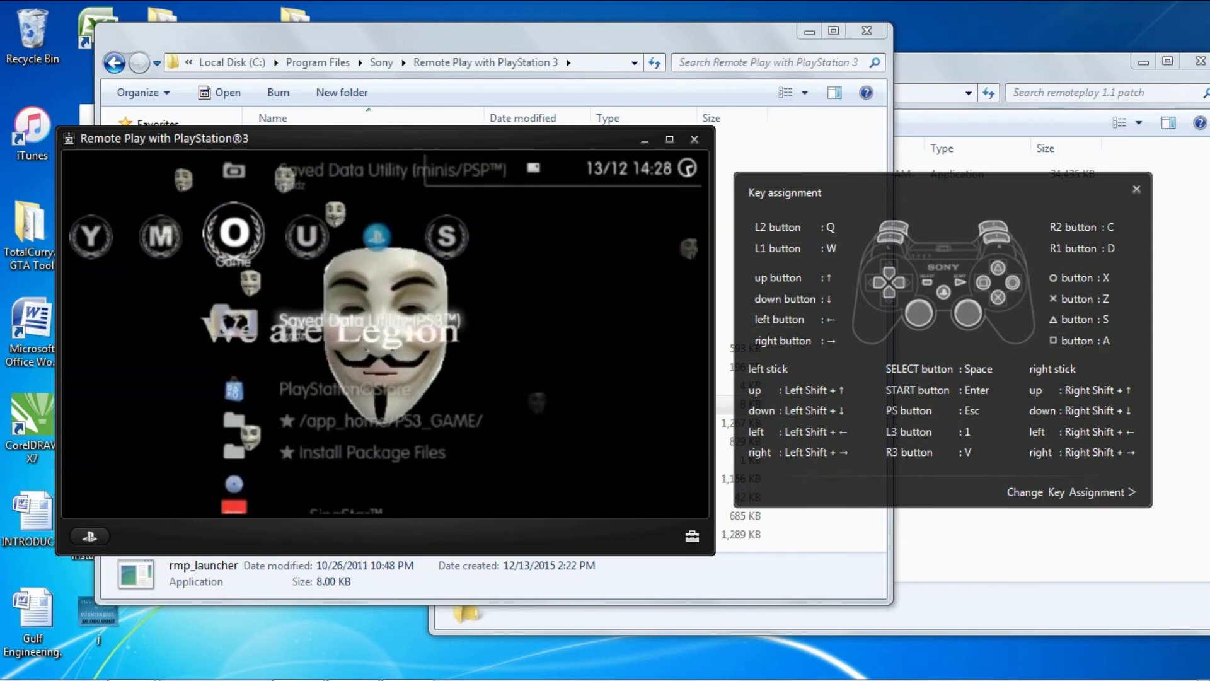
pyautogui.press('Down')
pyautogui.press('Down')
pyautogui.press('Down')
pyautogui.press('Down')
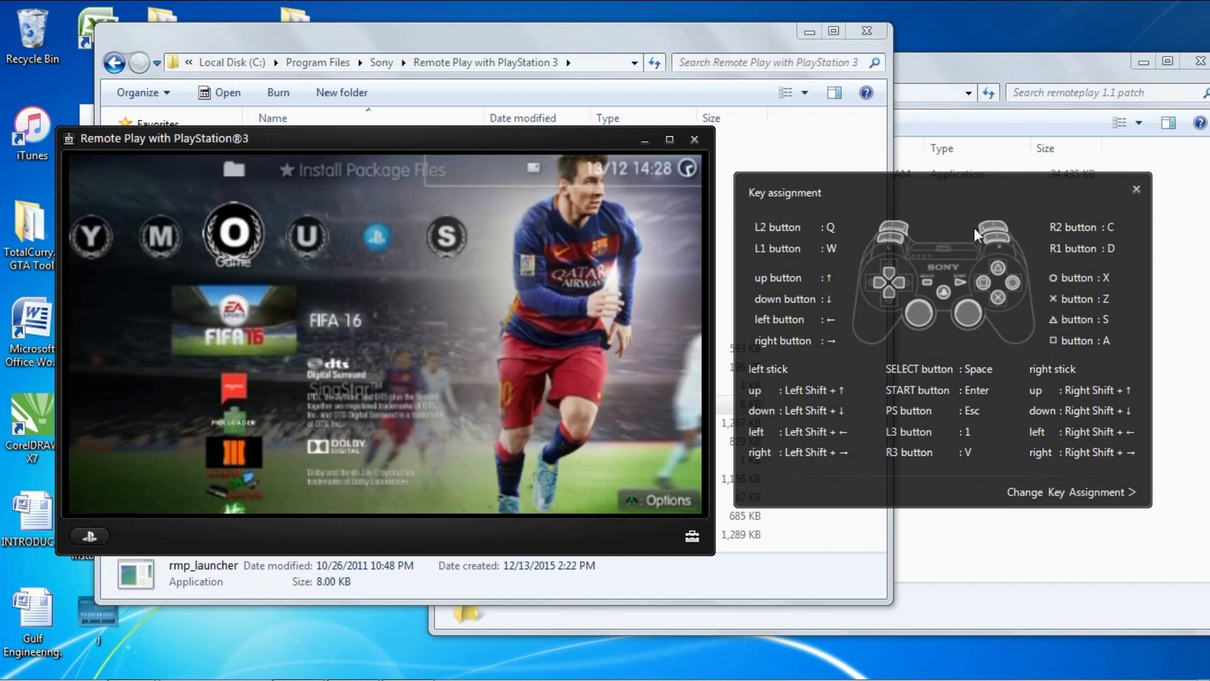
# Try to launch FIFA 16 and return to the Game list, moving the key assignment window lower and the Remote Play window higher.
pyautogui.moveTo(971, 198); pyautogui.dragTo(922, 355)
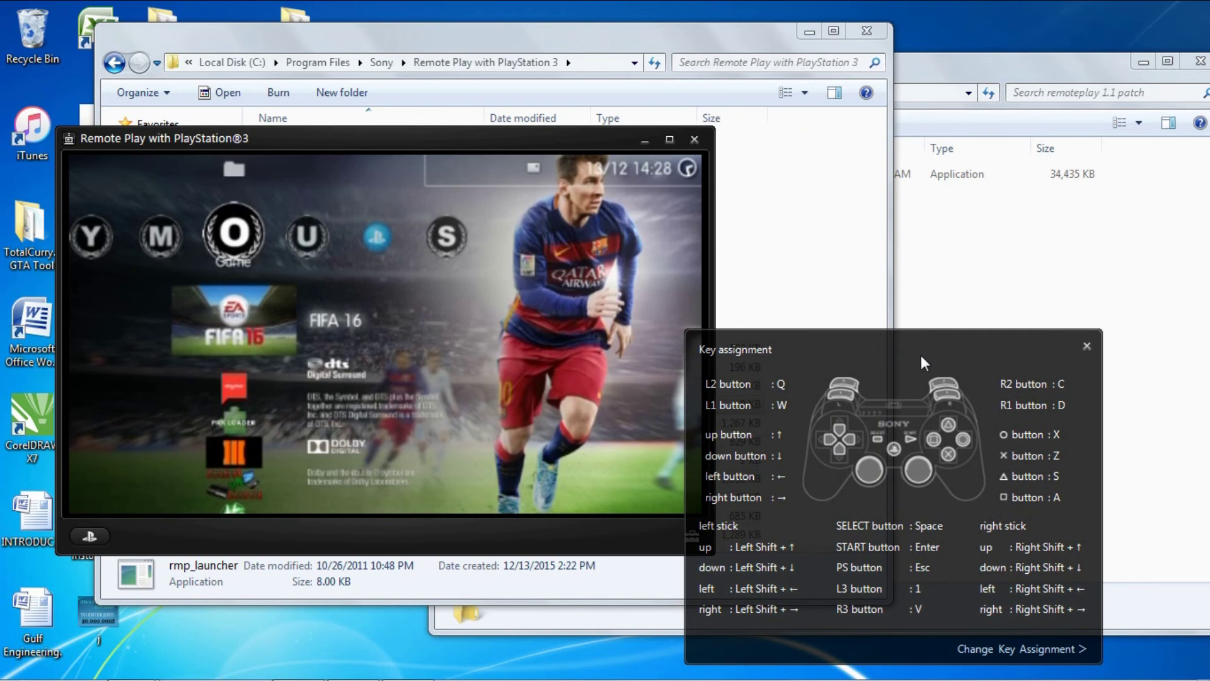
pyautogui.press('Down')
pyautogui.press('z')
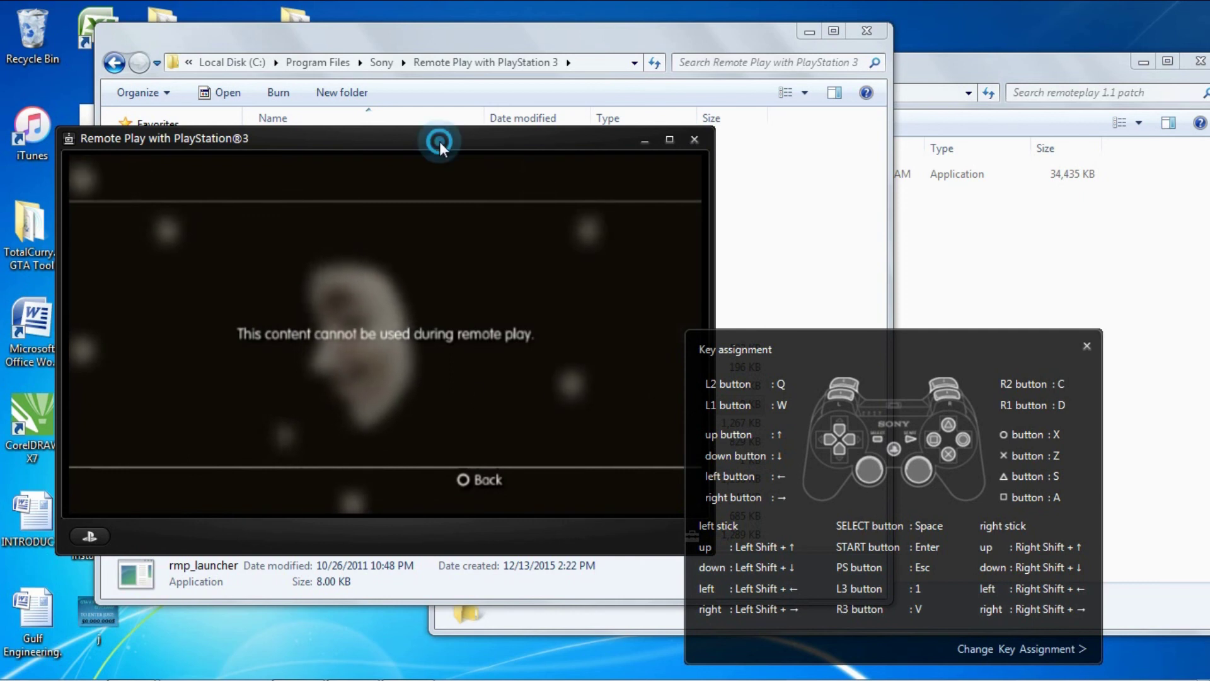
pyautogui.moveTo(440, 141); pyautogui.dragTo(439, 75)
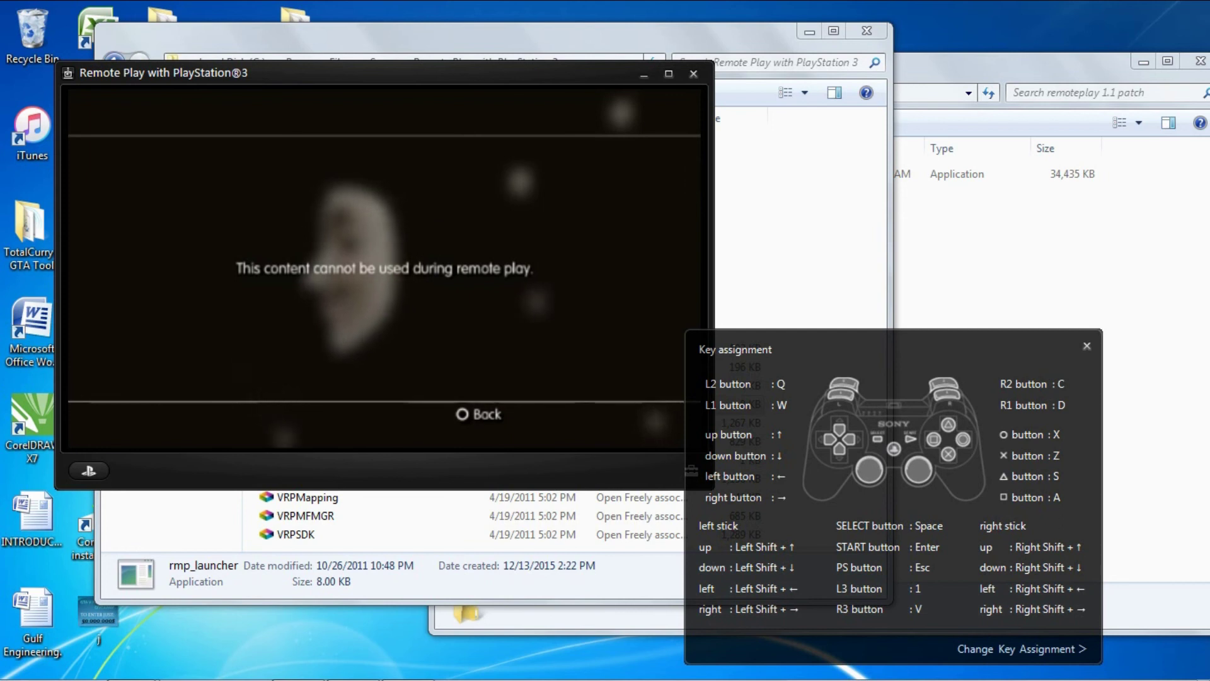
pyautogui.press('x')
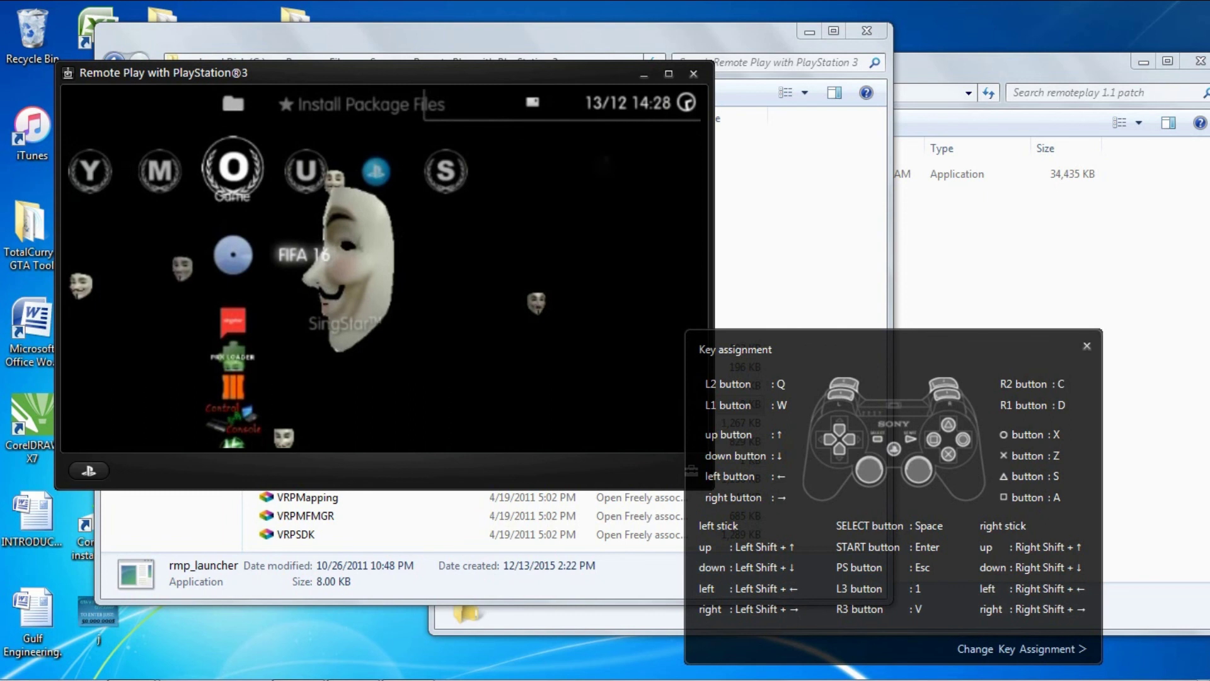
# Look through the Game list from Install Package Files to Call of Duty: Black Ops III and return to FIFA 16.
pyautogui.press('Up')
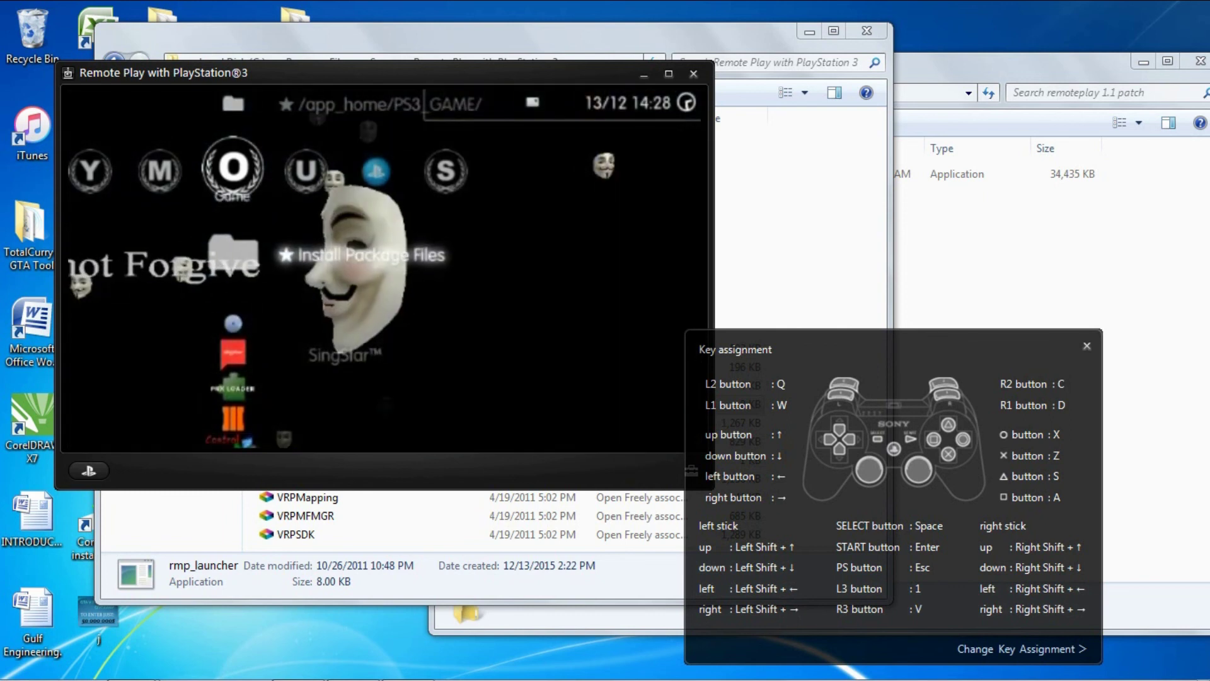
pyautogui.press('Down')
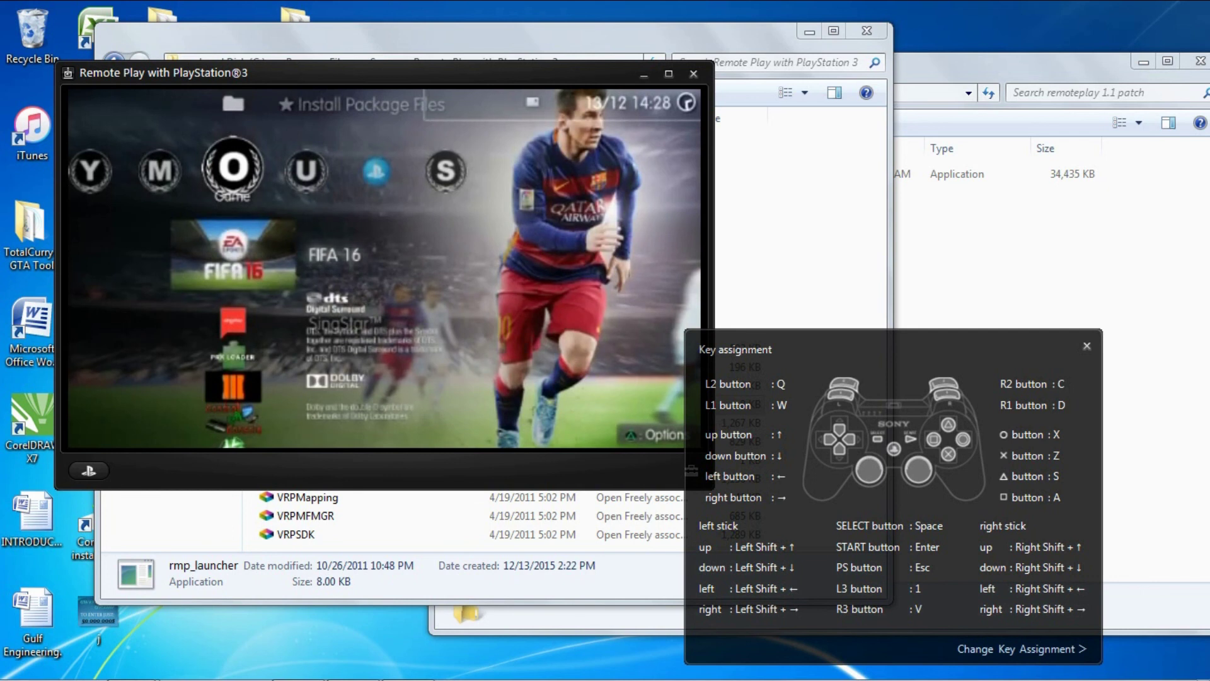
pyautogui.press('Down')
pyautogui.press('Down')
pyautogui.press('Down')
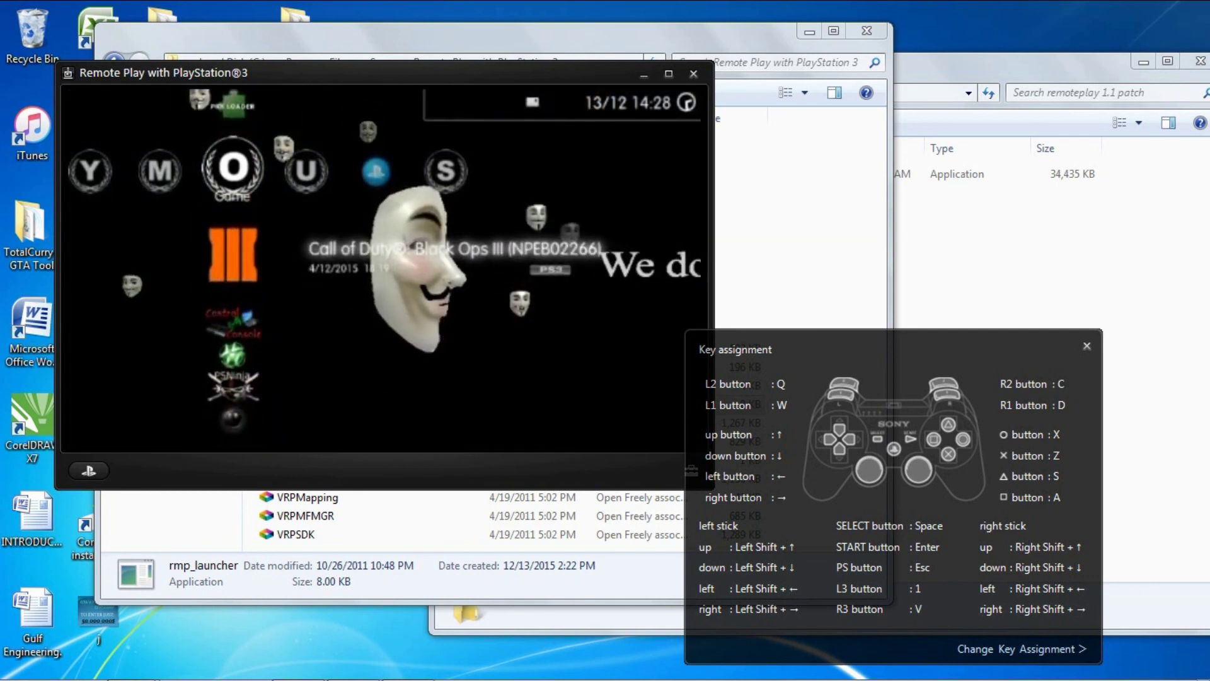
pyautogui.press('Up')
pyautogui.press('Up')
pyautogui.press('Up')
pyautogui.press('Up')
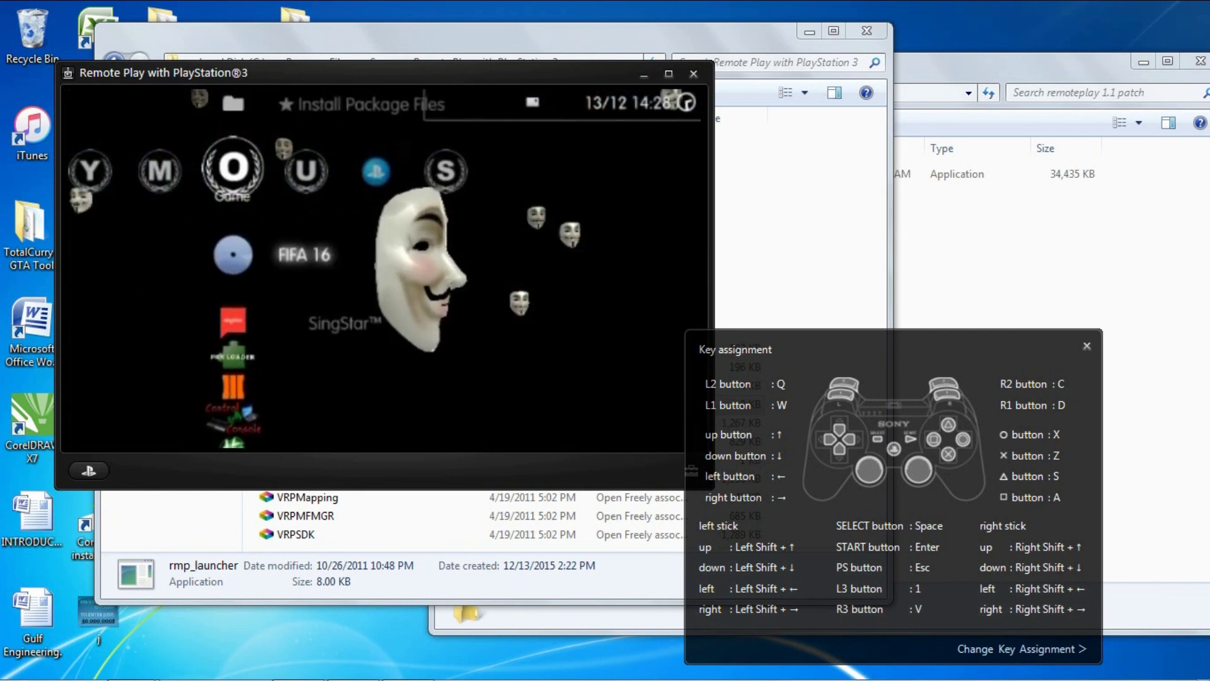
# View the TV/Video Services and Video categories, and return to FIFA 16 in the Game category.
pyautogui.press('Left')
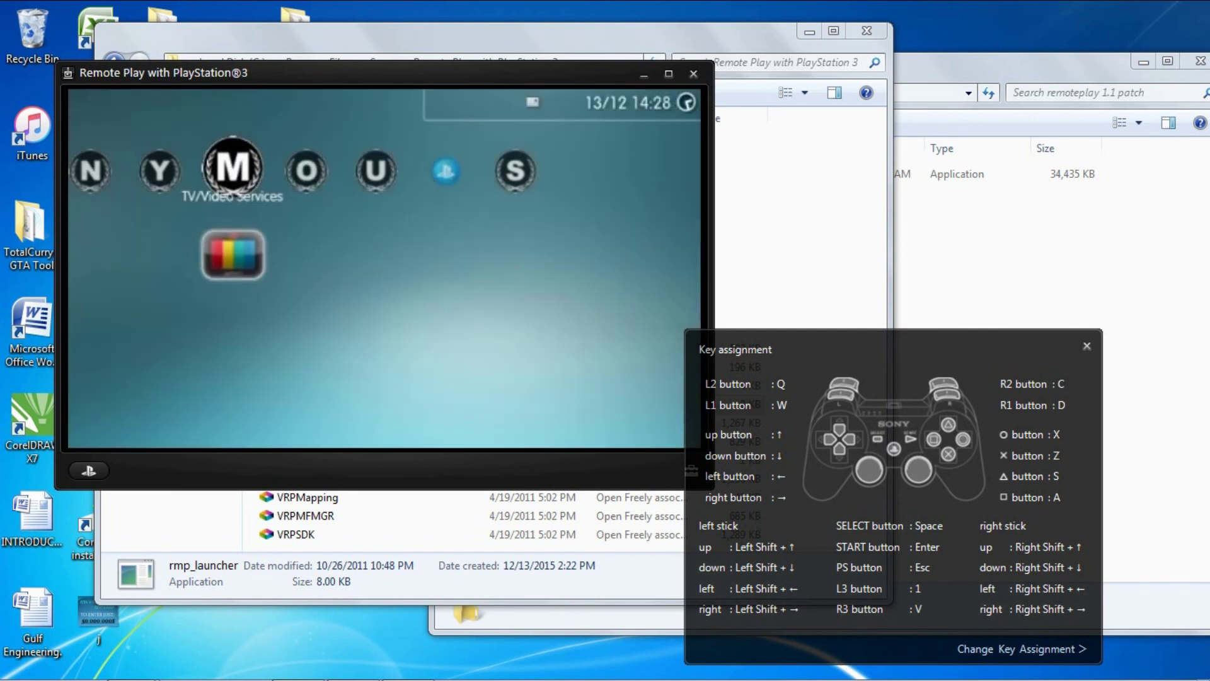
pyautogui.press('Left')
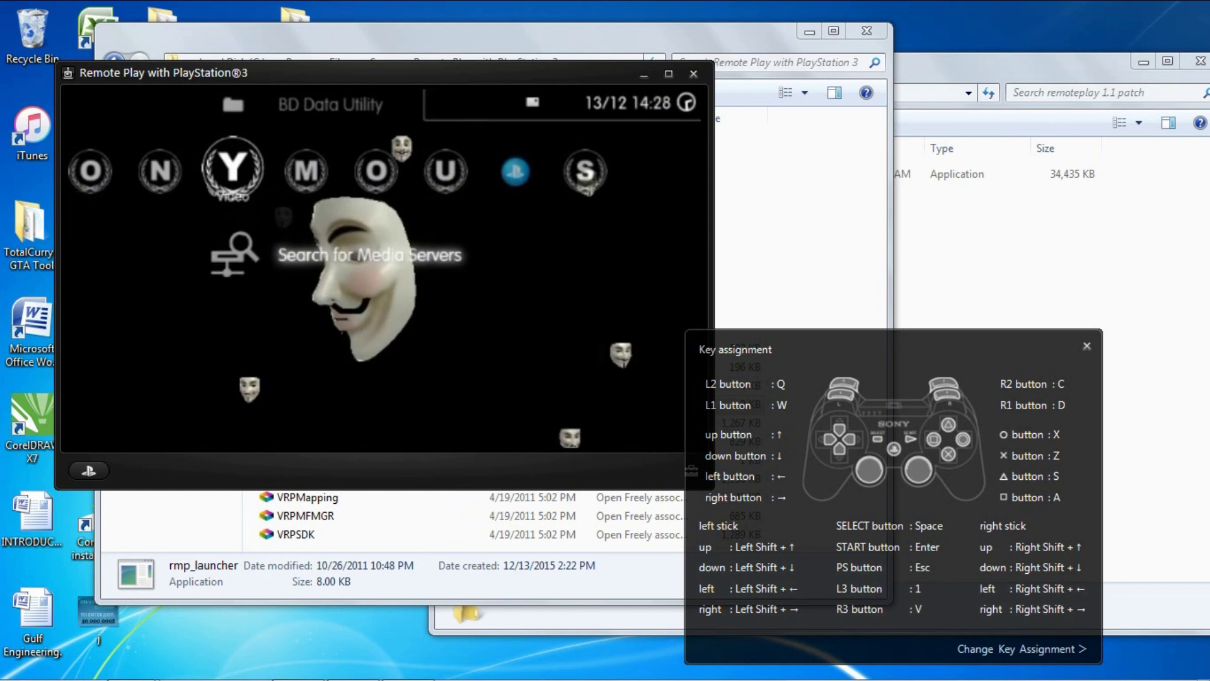
pyautogui.press('Right')
pyautogui.press('Right')
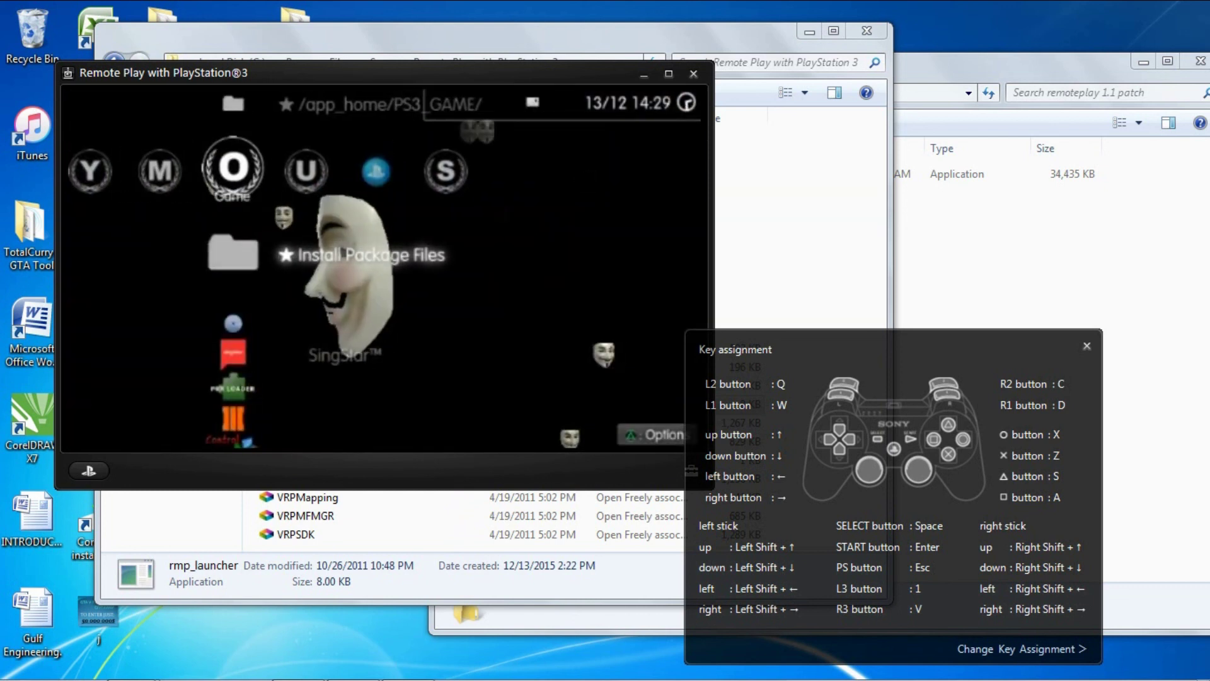
pyautogui.press('Down')
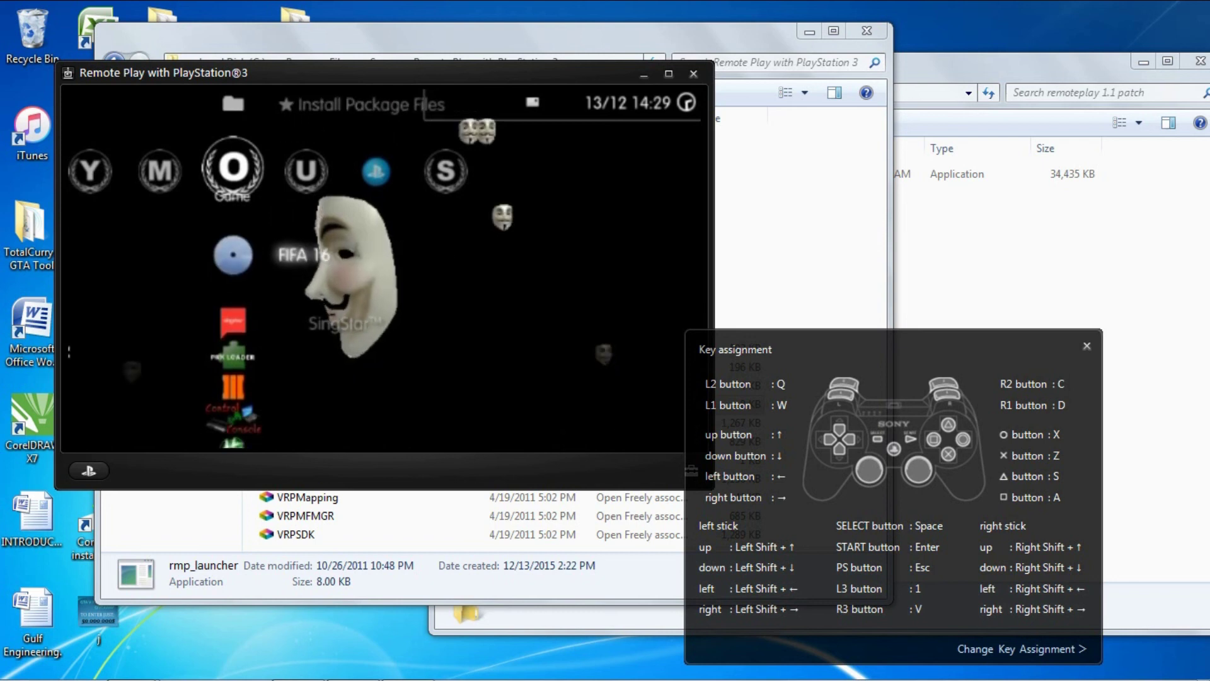